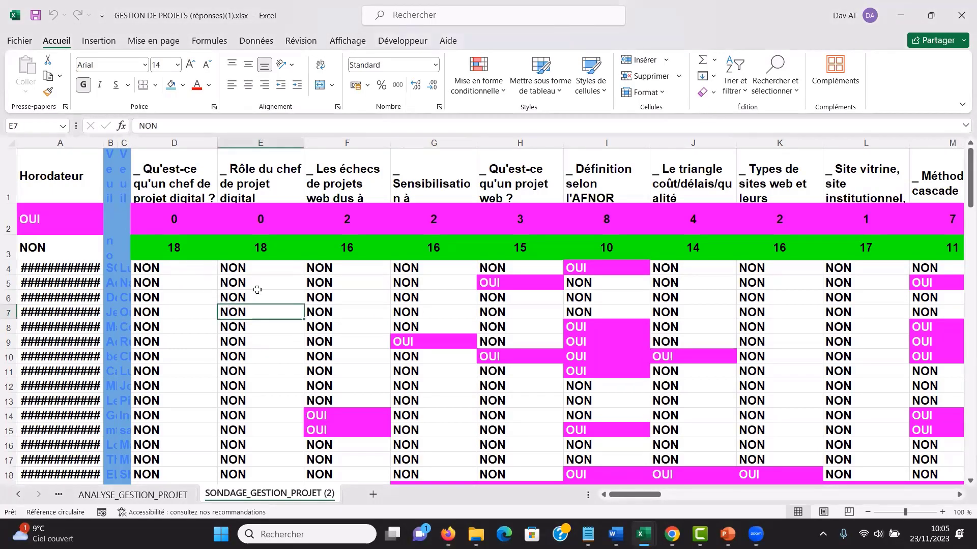
# - Copy the question titles with their OUI and NON count rows, range D1:BH3
pyautogui.click(176, 224)
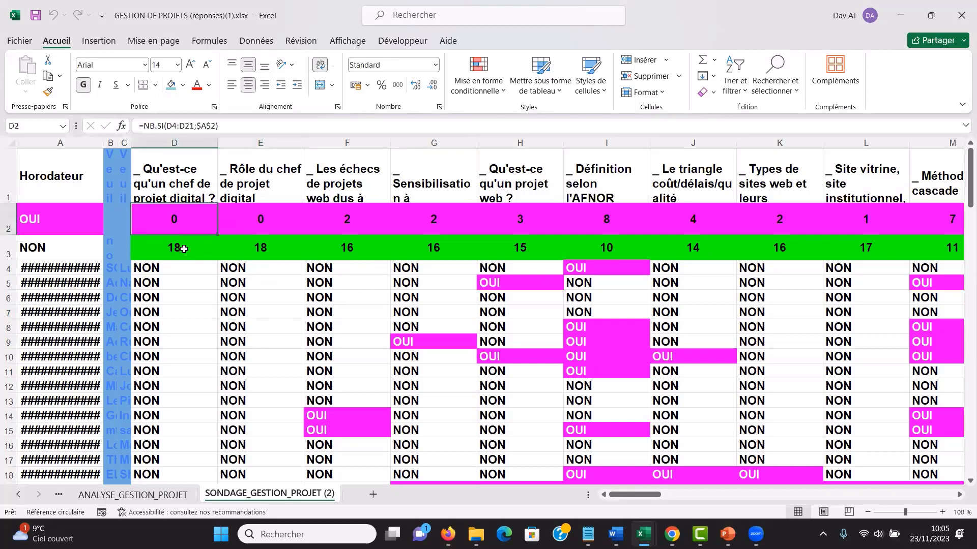
pyautogui.click(181, 244)
pyautogui.moveTo(172, 181); pyautogui.dragTo(175, 250)
pyautogui.hotkey('shift', 'Right')
pyautogui.hotkey('shift', 'Right')
pyautogui.hotkey('shift', 'Right')
pyautogui.hotkey('shift', 'Right')
pyautogui.hotkey('shift', 'Right')
pyautogui.hotkey('shift', 'Right')
pyautogui.hotkey('shift', 'Right')
pyautogui.hotkey('shift', 'Right')
pyautogui.hotkey('shift', 'Right')
pyautogui.hotkey('shift', 'Right')
pyautogui.hotkey('shift', 'Right')
pyautogui.hotkey('shift', 'Right')
pyautogui.hotkey('shift', 'Right')
pyautogui.hotkey('shift', 'Right')
pyautogui.hotkey('shift', 'Right')
pyautogui.hotkey('shift', 'Right')
pyautogui.hotkey('shift', 'Right')
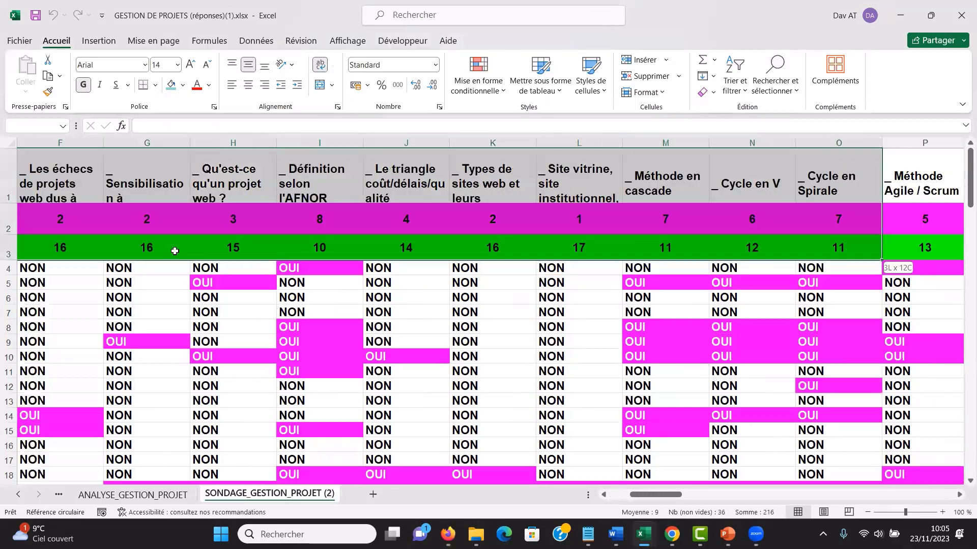
pyautogui.hotkey('shift', 'Right')
pyautogui.hotkey('shift', 'Right')
pyautogui.hotkey('shift', 'Right')
pyautogui.hotkey('shift', 'Right')
pyautogui.hotkey('shift', 'Right')
pyautogui.hotkey('shift', 'Right')
pyautogui.hotkey('shift', 'Right')
pyautogui.hotkey('shift', 'Right')
pyautogui.hotkey('shift', 'Right')
pyautogui.hotkey('shift', 'Right')
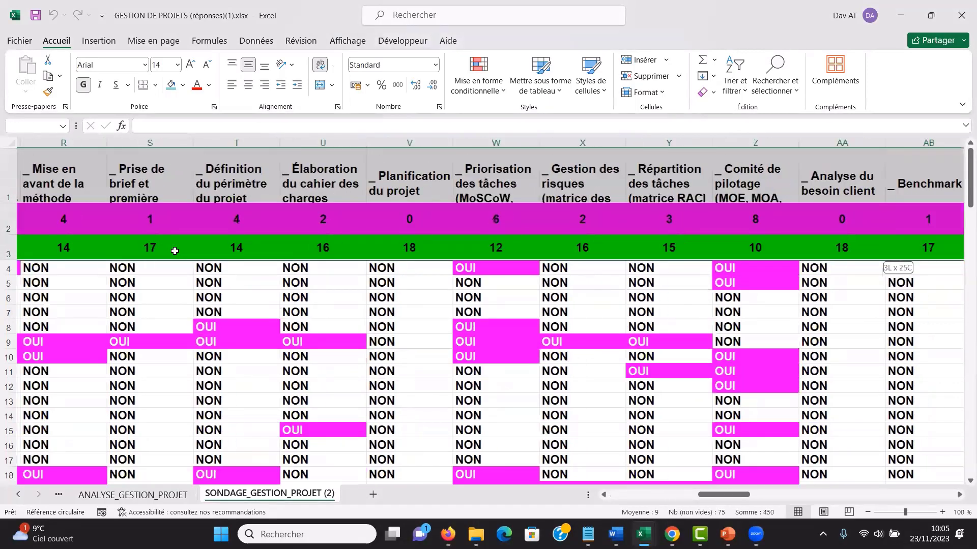
pyautogui.hotkey('shift', 'Right')
pyautogui.hotkey('shift', 'Right')
pyautogui.hotkey('shift', 'Right')
pyautogui.hotkey('shift', 'Right')
pyautogui.hotkey('shift', 'Right')
pyautogui.hotkey('shift', 'Right')
pyautogui.hotkey('shift', 'Right')
pyautogui.hotkey('shift', 'Right')
pyautogui.hotkey('shift', 'Right')
pyautogui.hotkey('shift', 'Right')
pyautogui.hotkey('shift', 'Right')
pyautogui.hotkey('shift', 'Right')
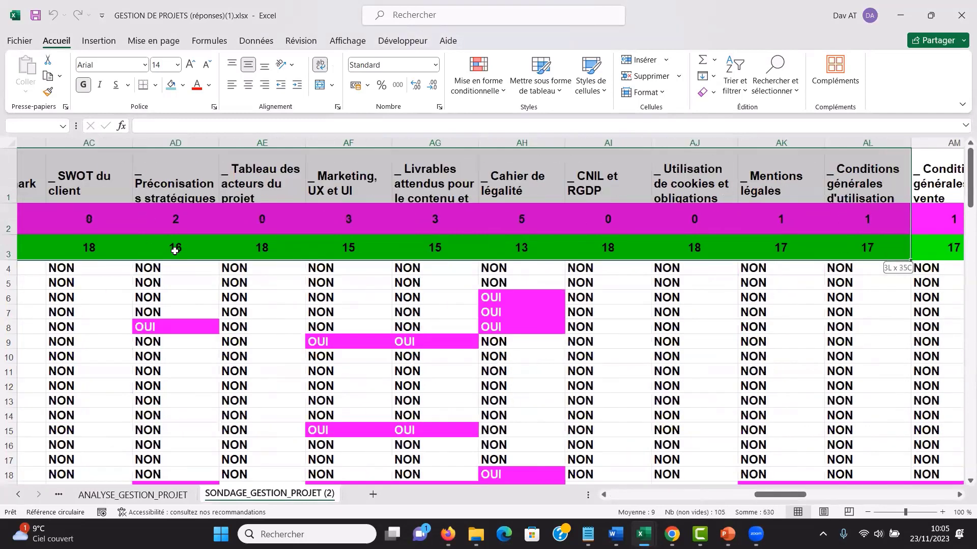
pyautogui.hotkey('shift', 'Right')
pyautogui.hotkey('shift', 'Right')
pyautogui.hotkey('shift', 'Right')
pyautogui.hotkey('shift', 'Right')
pyautogui.hotkey('shift', 'Right')
pyautogui.hotkey('shift', 'Right')
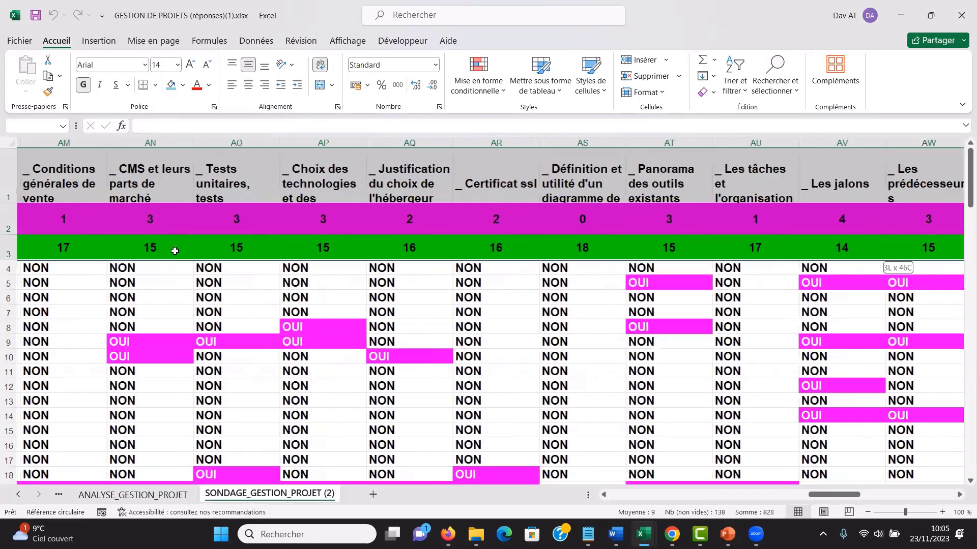
pyautogui.hotkey('shift', 'Right')
pyautogui.hotkey('shift', 'Right')
pyautogui.hotkey('shift', 'Right')
pyautogui.hotkey('shift', 'Right')
pyautogui.hotkey('shift', 'Right')
pyautogui.hotkey('shift', 'Right')
pyautogui.hotkey('shift', 'Right')
pyautogui.hotkey('shift', 'Right')
pyautogui.hotkey('shift', 'Right')
pyautogui.hotkey('shift', 'Right')
pyautogui.hotkey('shift', 'Right')
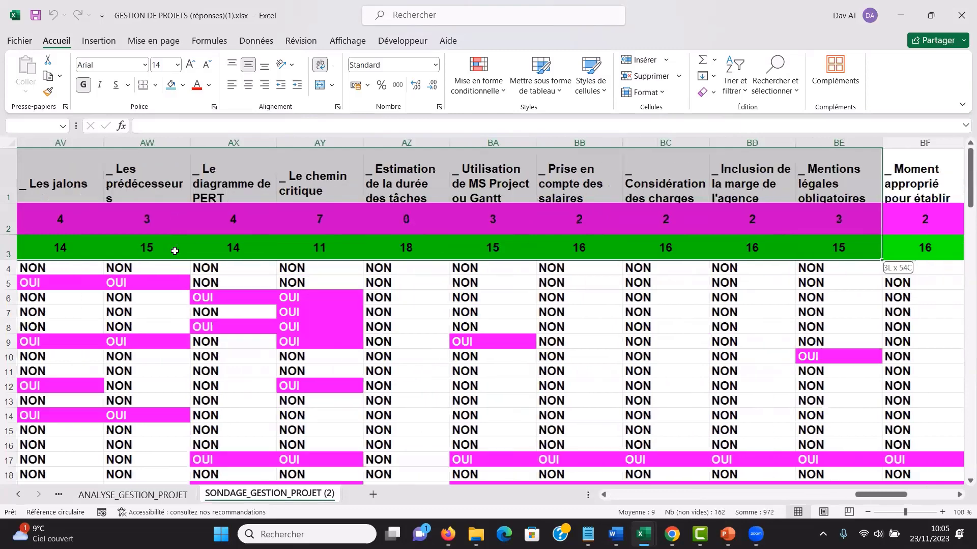
pyautogui.hotkey('shift', 'Right')
pyautogui.hotkey('shift', 'Left')
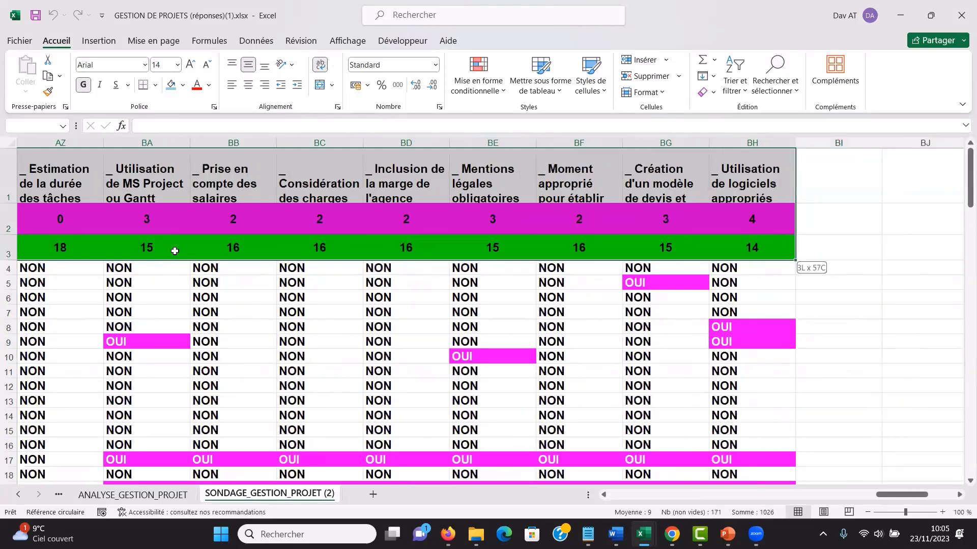
pyautogui.hotkey('ctrl', 'c')
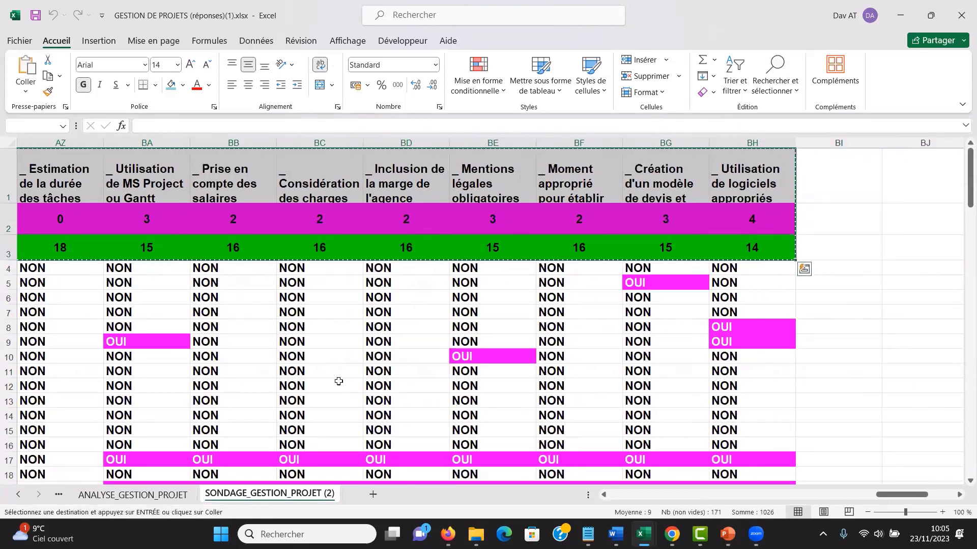
# - Add a new worksheet and paste the copied rows as values only, starting at cell B3
pyautogui.click(373, 495)
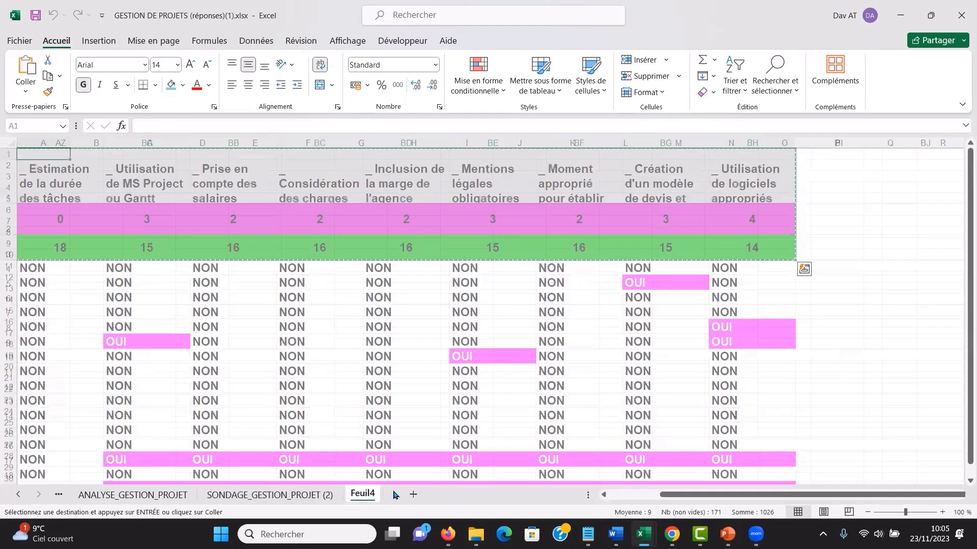
pyautogui.click(109, 176)
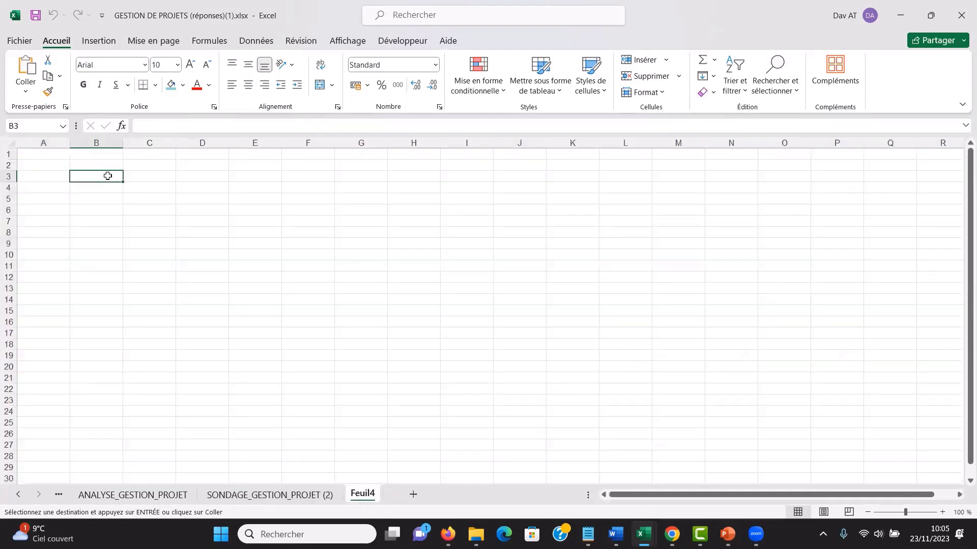
pyautogui.rightClick(108, 177)
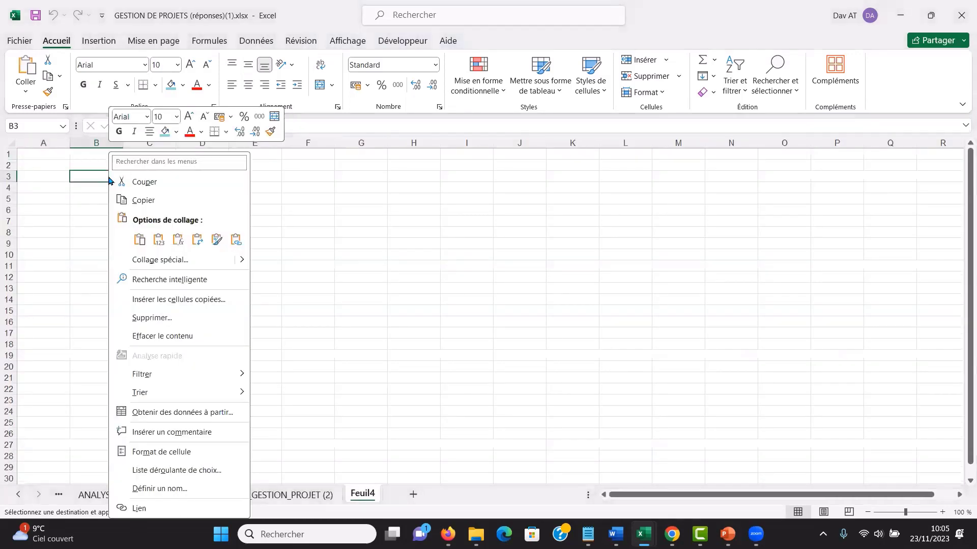
pyautogui.click(159, 239)
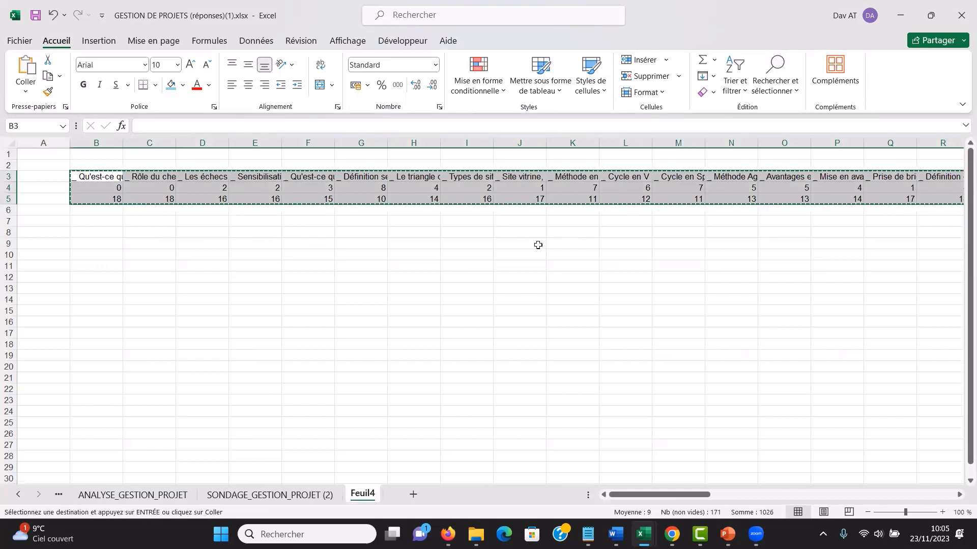
# - Paste the rows transposed starting at cell B8, and widen column B to make the chapter titles readable
pyautogui.click(105, 232)
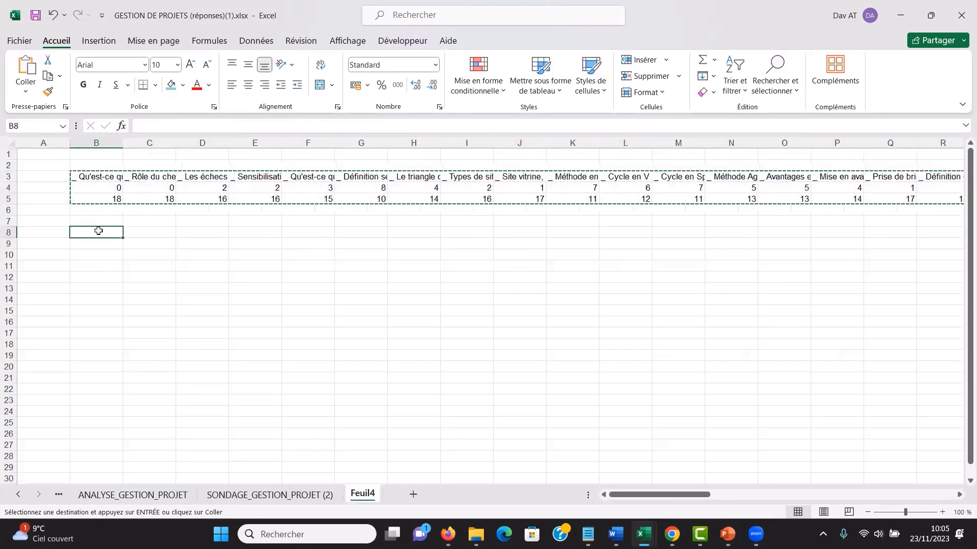
pyautogui.rightClick(99, 231)
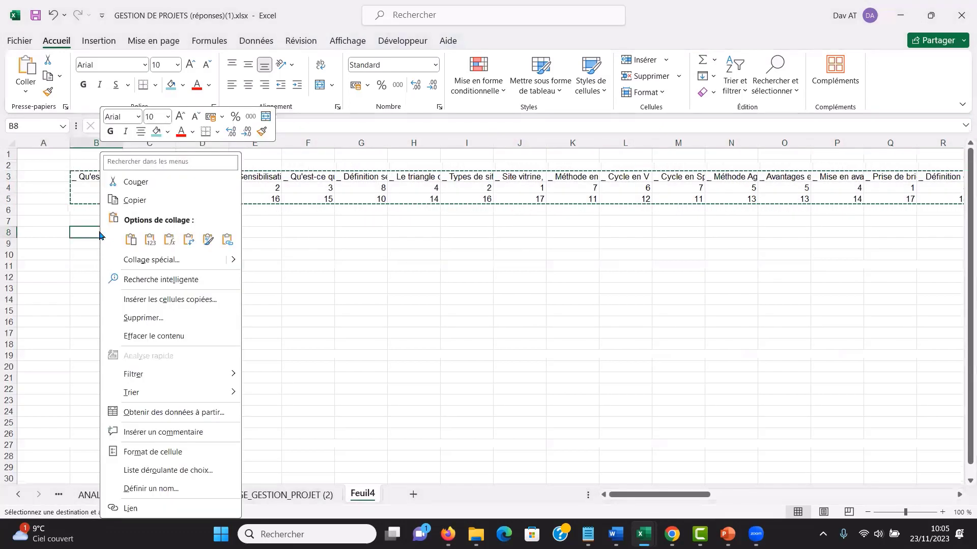
pyautogui.click(190, 245)
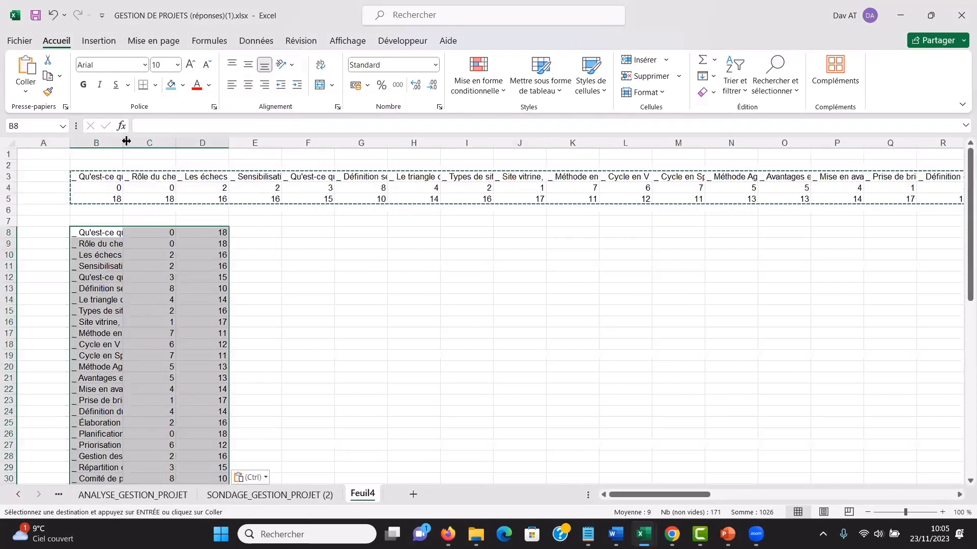
pyautogui.moveTo(127, 141); pyautogui.dragTo(298, 141)
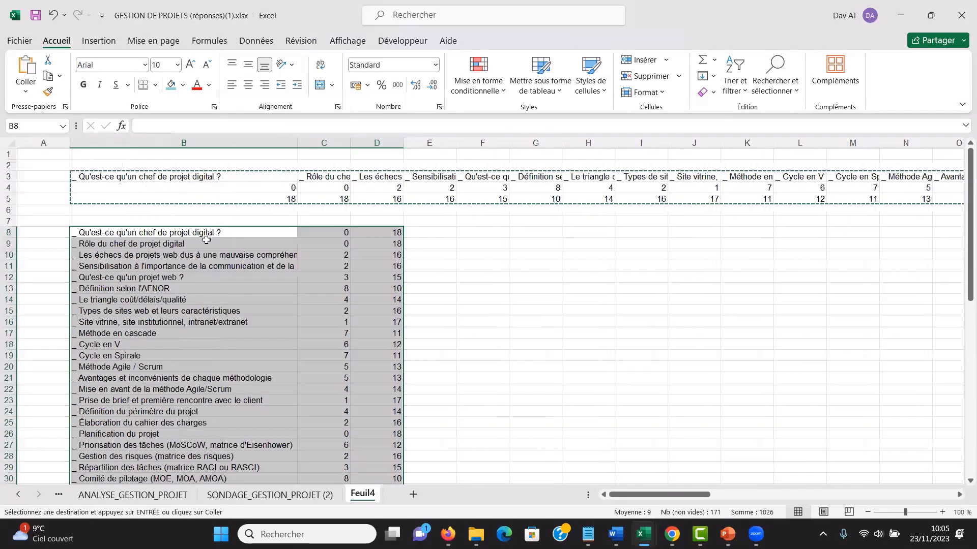
# - Clear the contents of rows 3 to 6 above the transposed list
pyautogui.click(11, 181)
pyautogui.moveTo(11, 186); pyautogui.dragTo(14, 206)
pyautogui.press('Delete')
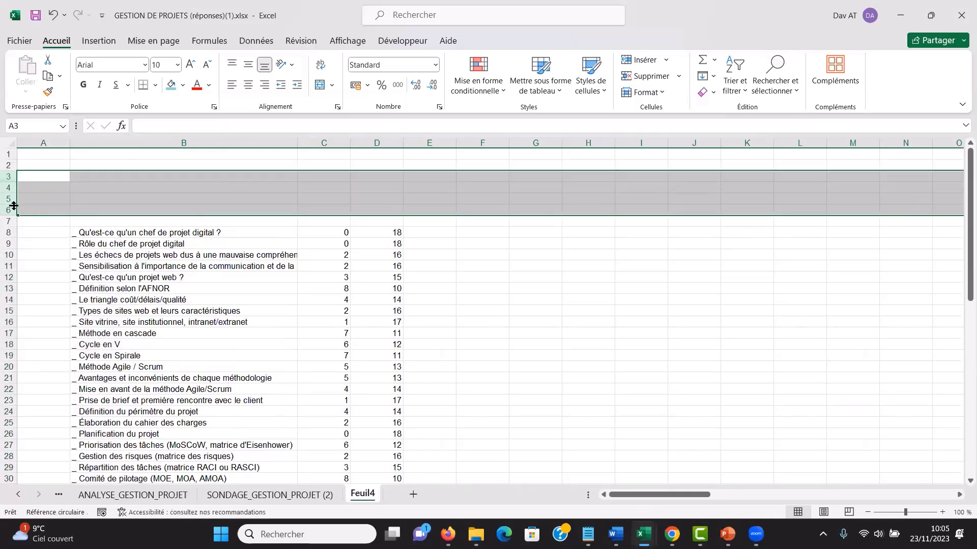
# - Enter the column headers CHAPITRE, OUI and NON in cells B7, C7 and D7
pyautogui.click(170, 222)
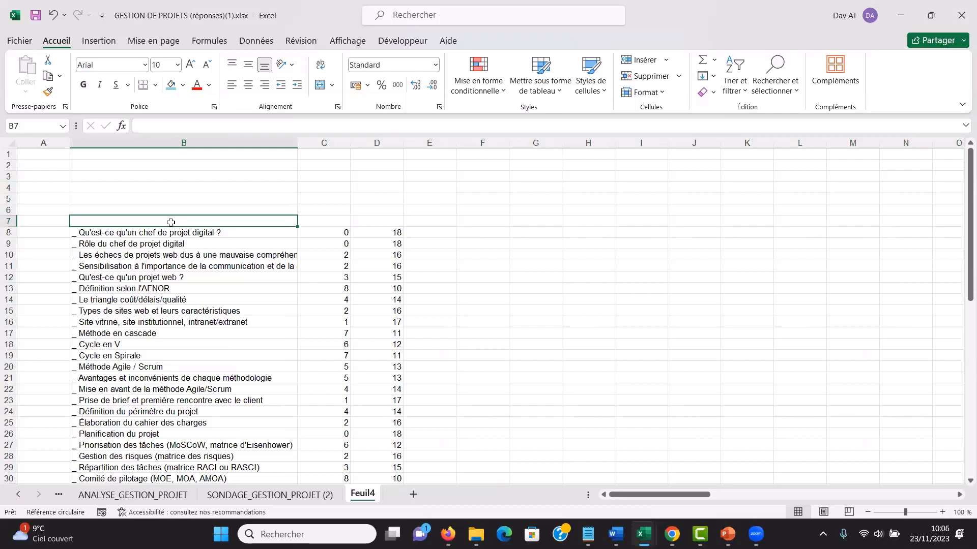
pyautogui.write('CH')
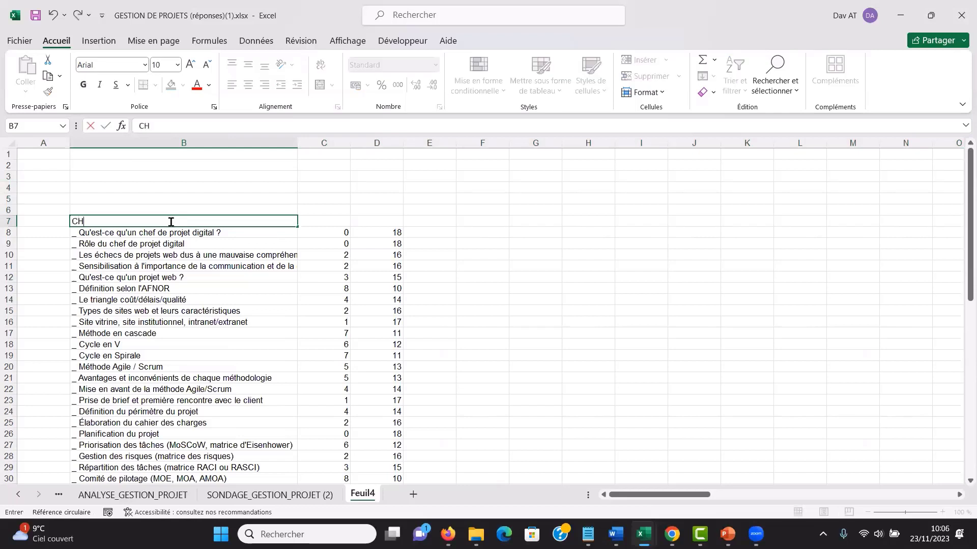
pyautogui.write('APITRE')
pyautogui.click(320, 224)
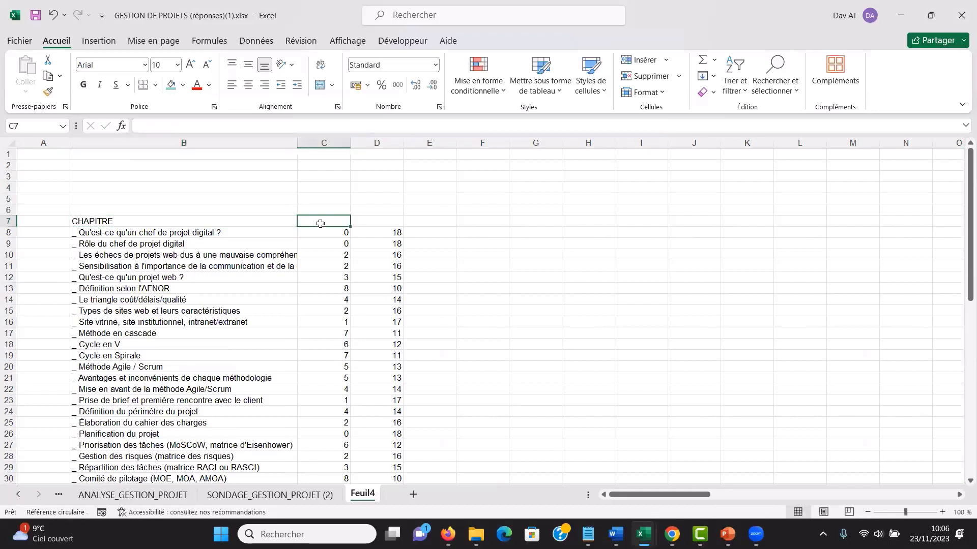
pyautogui.write('OUI')
pyautogui.click(379, 224)
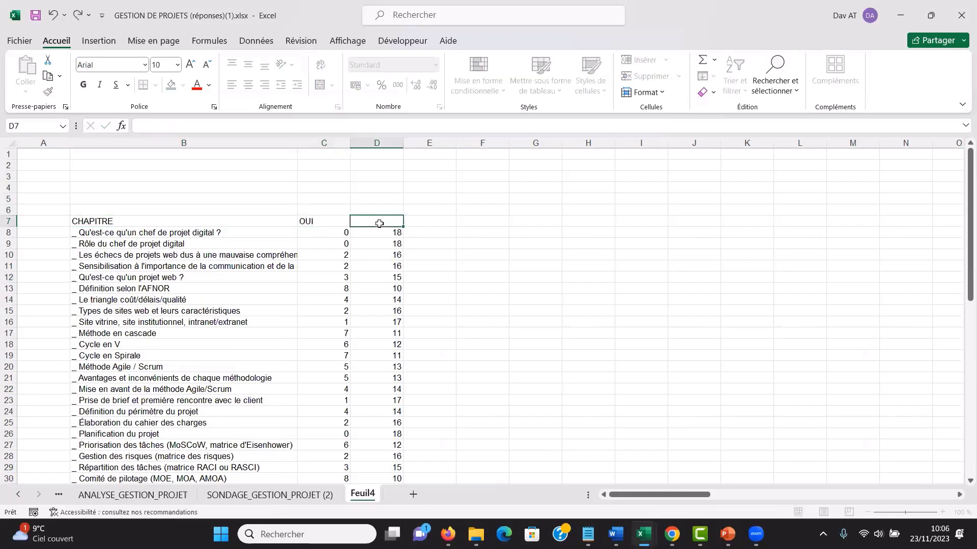
pyautogui.write('NO')
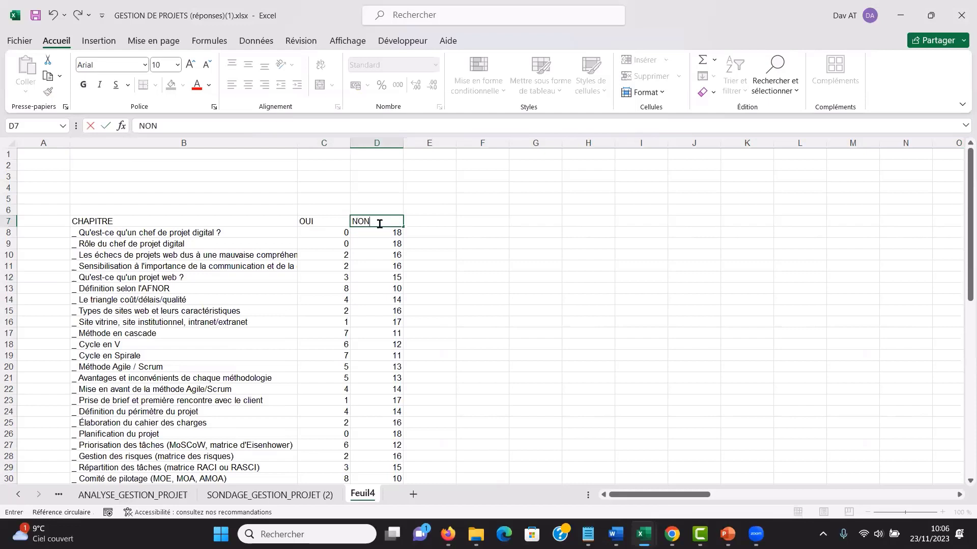
pyautogui.write('N')
pyautogui.press('Return')
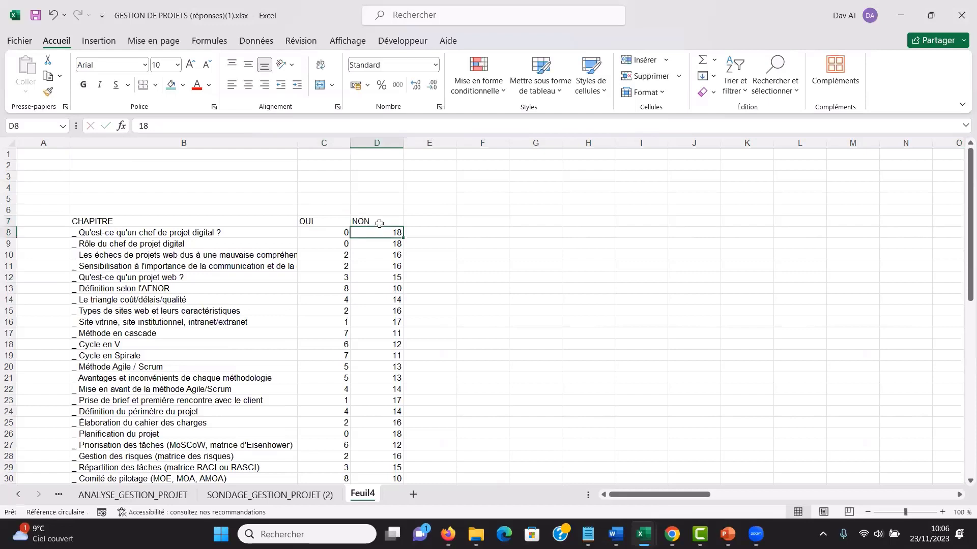
# - Format the range B7:D64 as a table with headers, using the light style with a blue header row
pyautogui.click(174, 257)
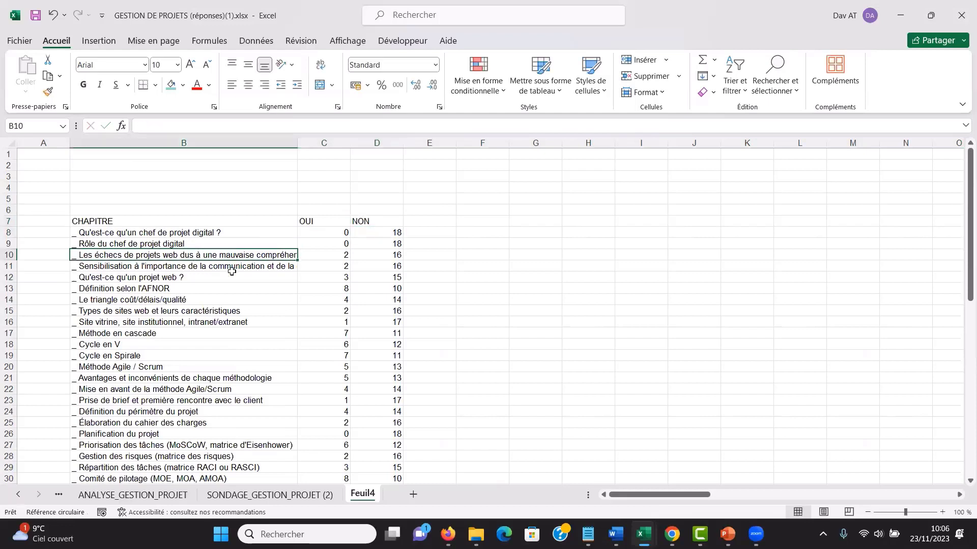
pyautogui.click(540, 85)
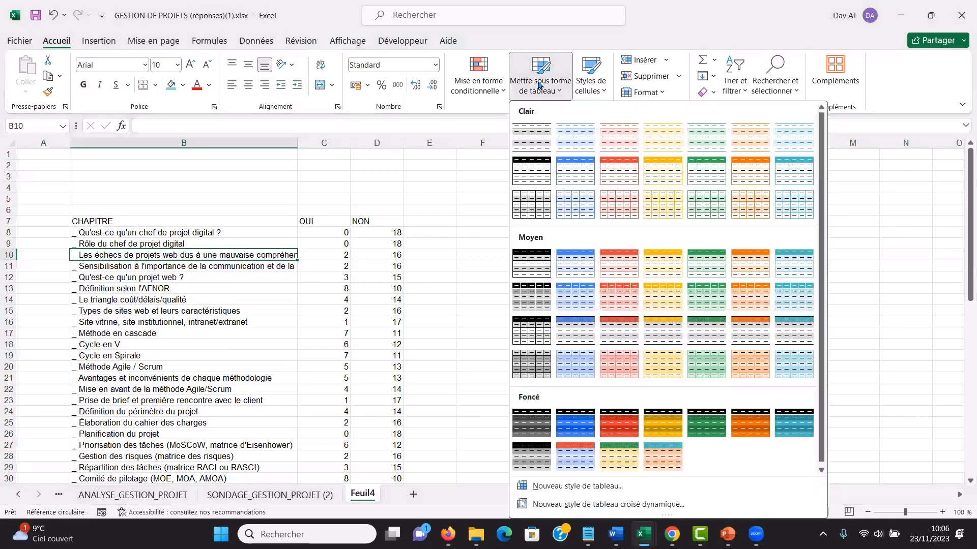
pyautogui.click(581, 169)
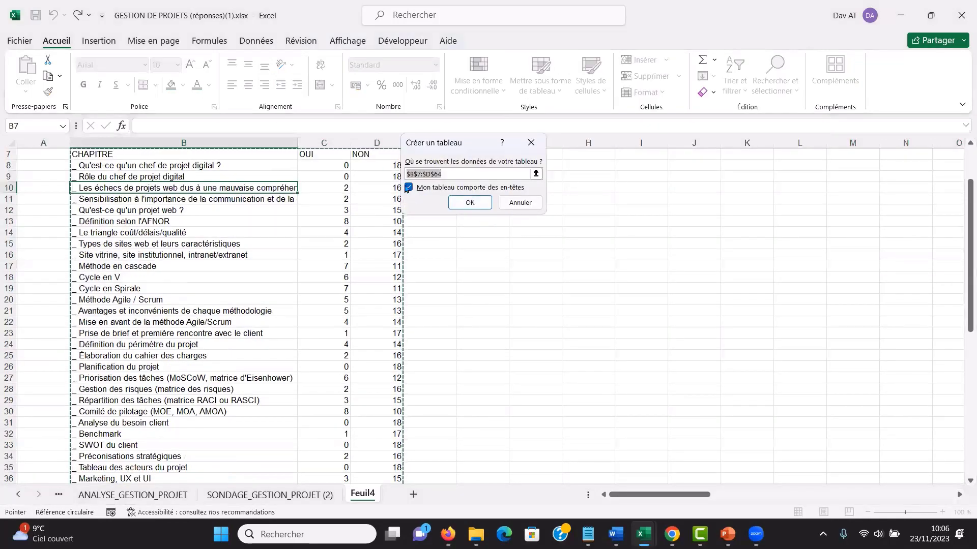
pyautogui.click(470, 204)
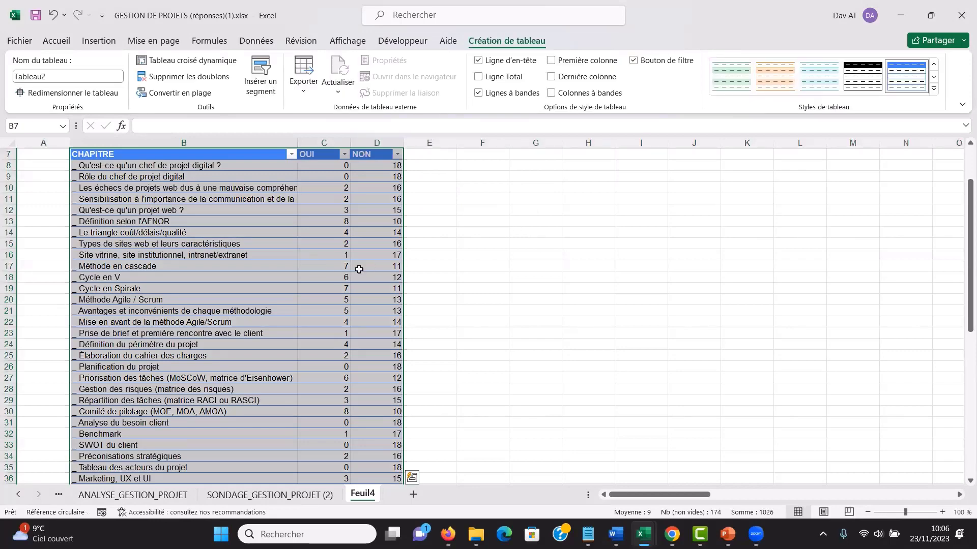
pyautogui.click(267, 258)
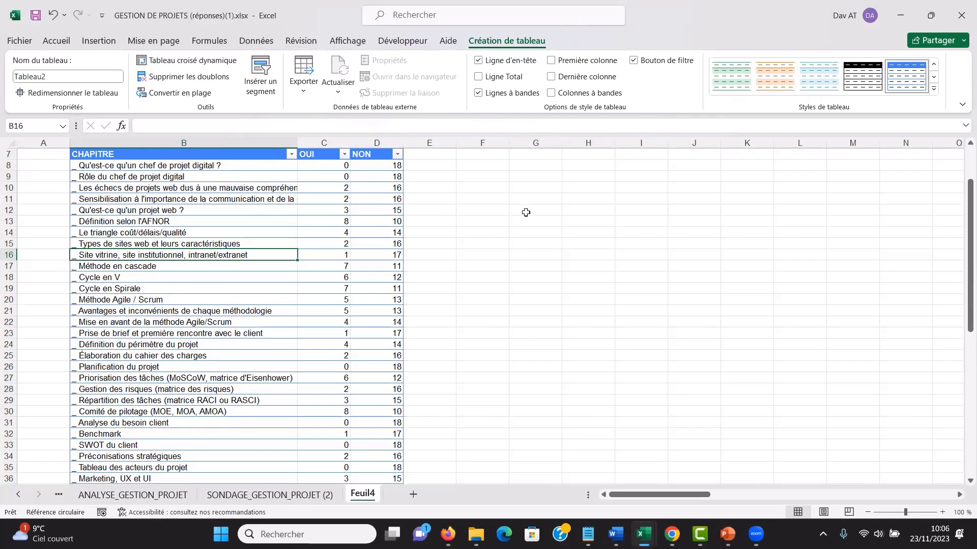
pyautogui.moveTo(969, 246); pyautogui.dragTo(963, 209)
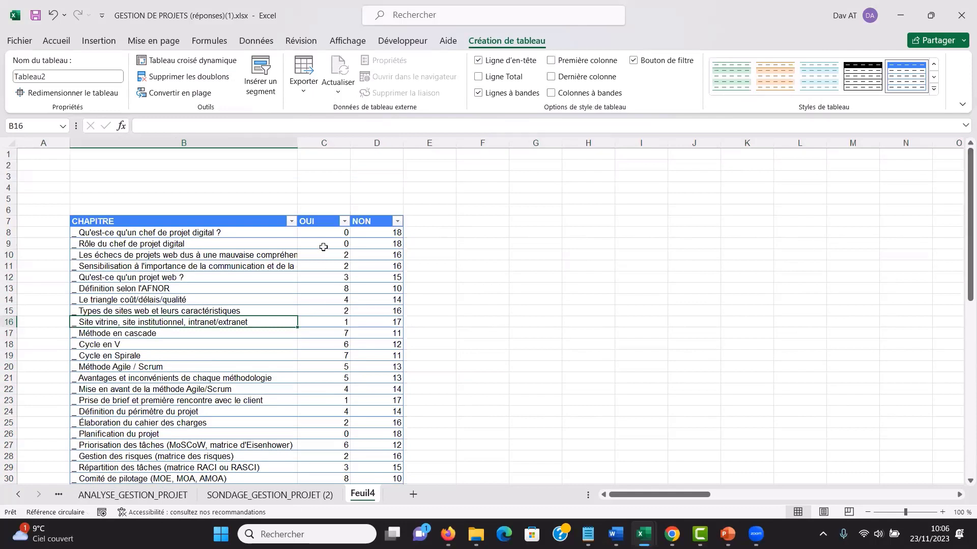
pyautogui.moveTo(324, 247); pyautogui.dragTo(318, 345)
pyautogui.moveTo(365, 242); pyautogui.dragTo(366, 348)
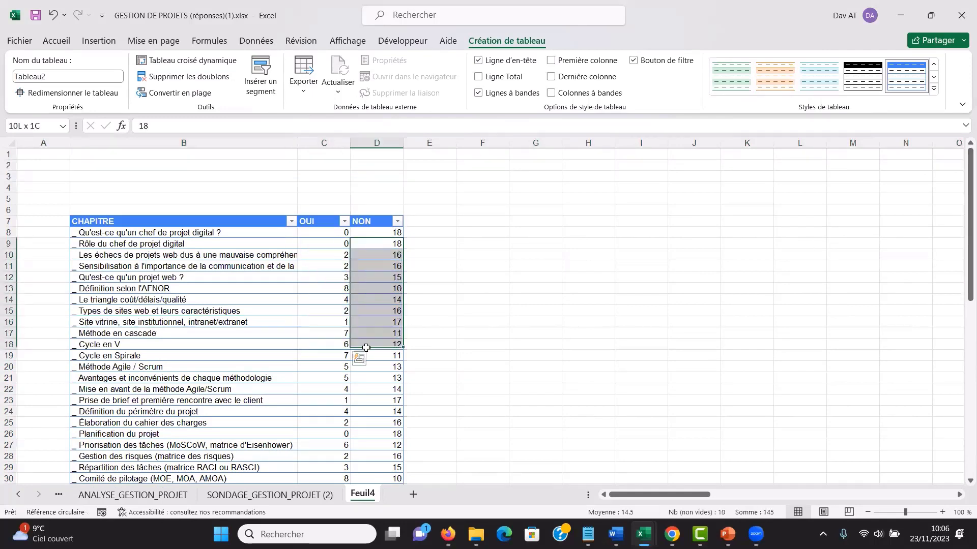
# - Insert slicers for the CHAPITRE, OUI and NON fields of the table
pyautogui.click(288, 311)
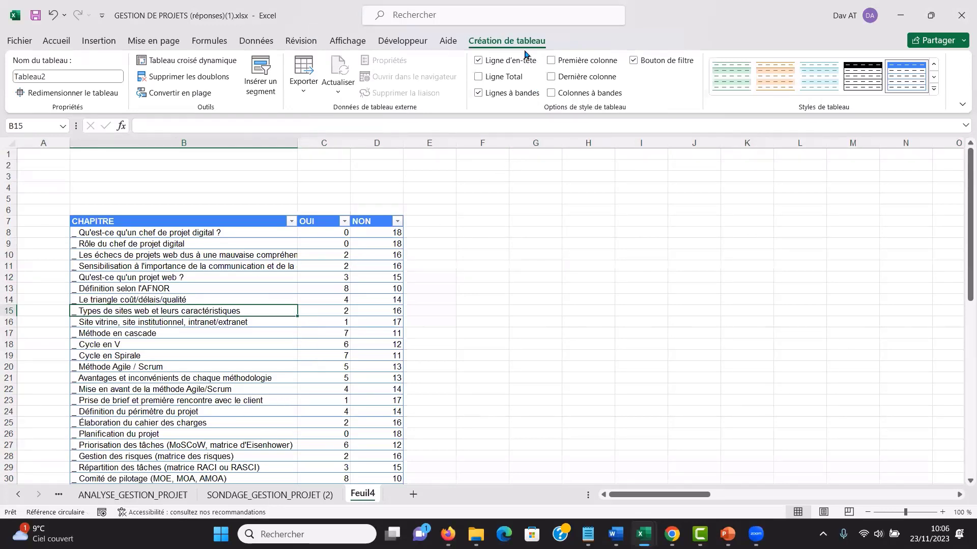
pyautogui.click(260, 80)
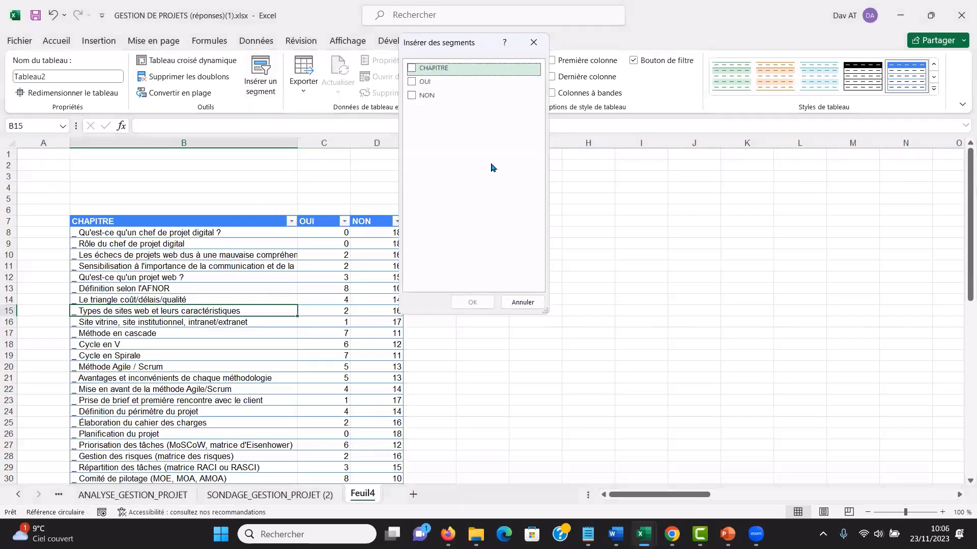
pyautogui.click(412, 69)
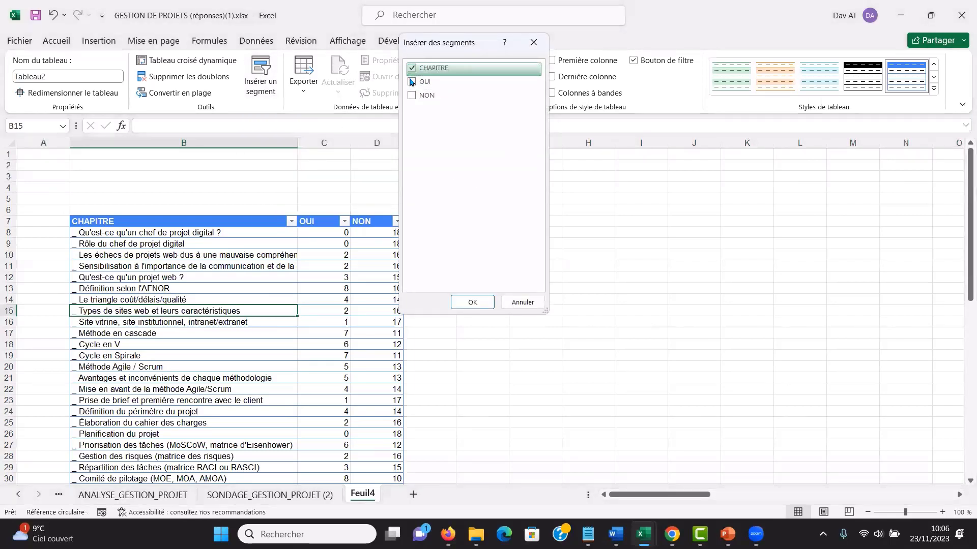
pyautogui.click(412, 94)
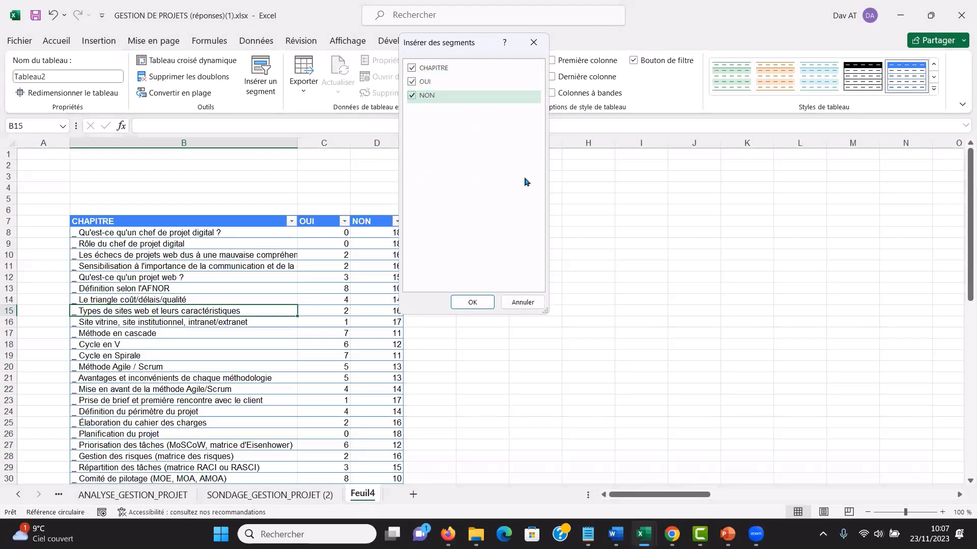
pyautogui.click(473, 303)
# - Arrange the CHAPITRE, OUI and NON slicers side by side in the empty area next to the table
pyautogui.moveTo(536, 276); pyautogui.dragTo(667, 170)
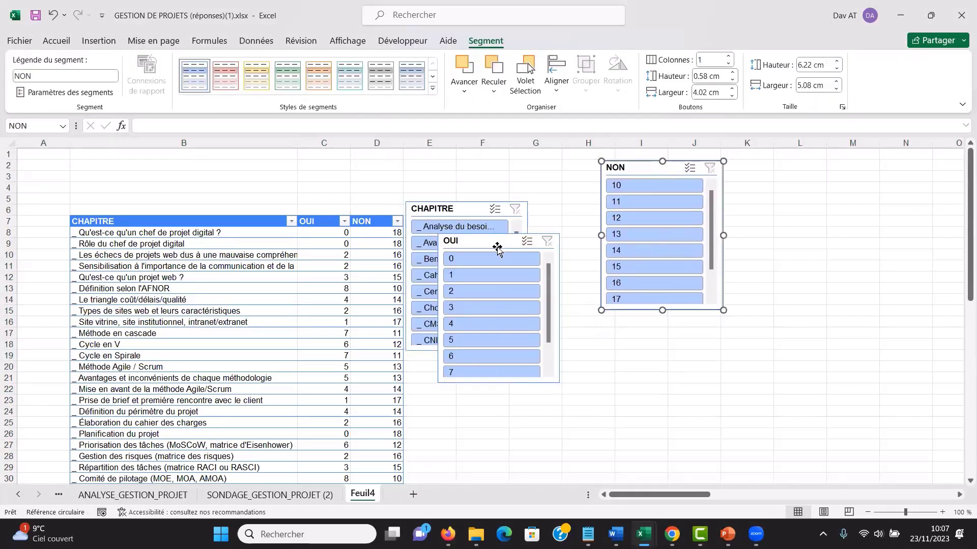
pyautogui.moveTo(497, 243); pyautogui.dragTo(537, 168)
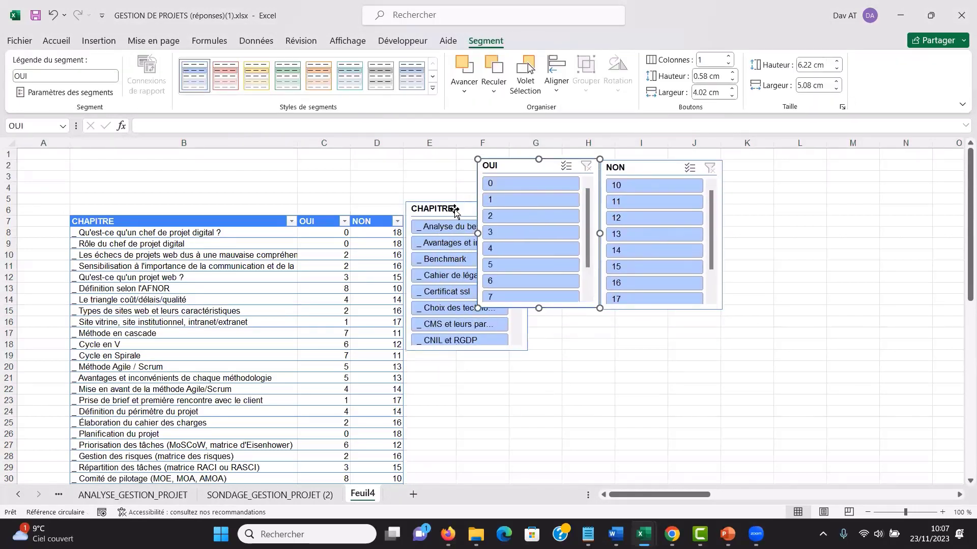
pyautogui.moveTo(457, 227); pyautogui.dragTo(401, 181)
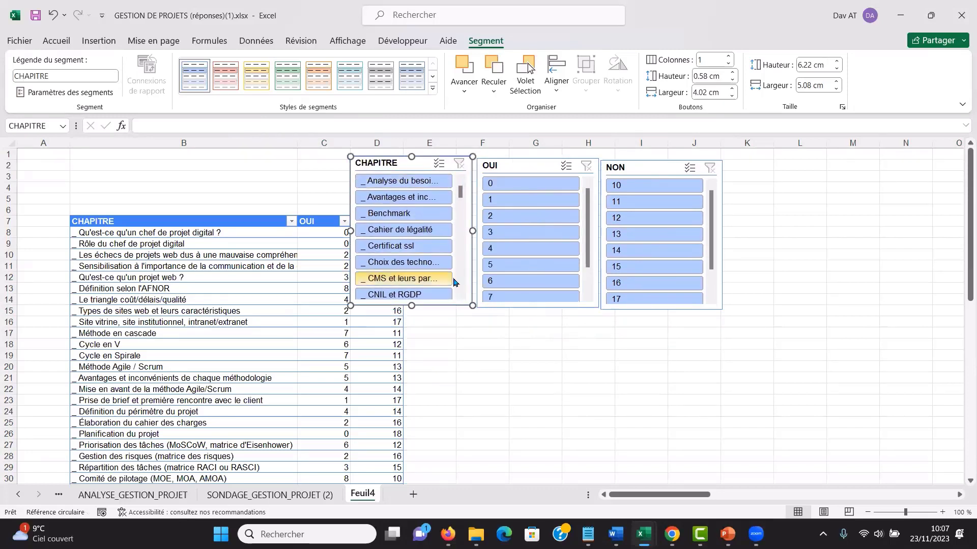
pyautogui.moveTo(667, 165); pyautogui.dragTo(783, 168)
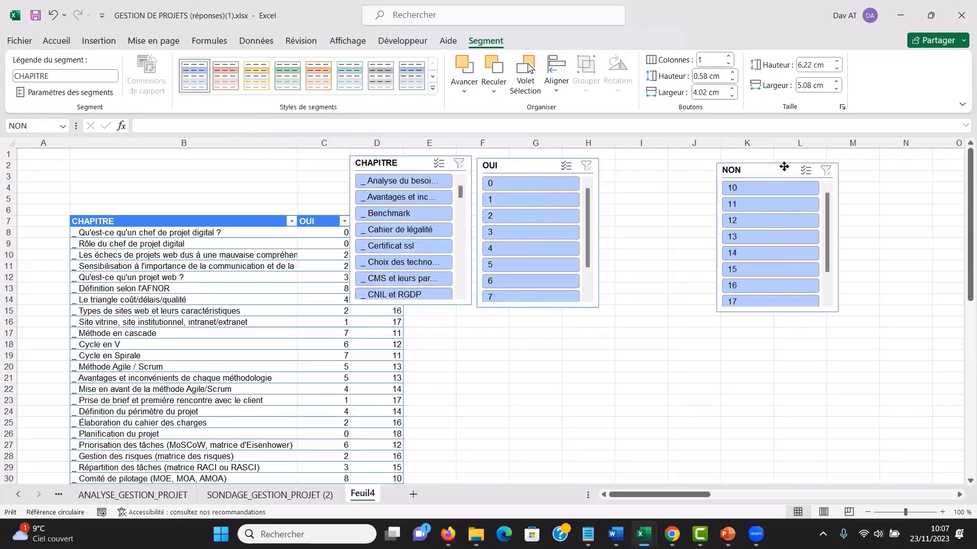
pyautogui.moveTo(532, 169); pyautogui.dragTo(633, 168)
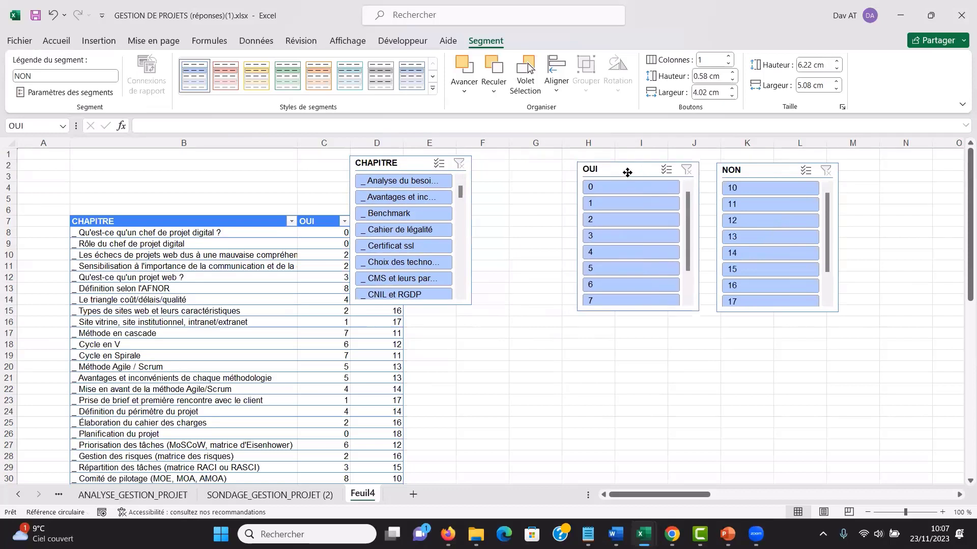
pyautogui.moveTo(418, 169); pyautogui.dragTo(513, 180)
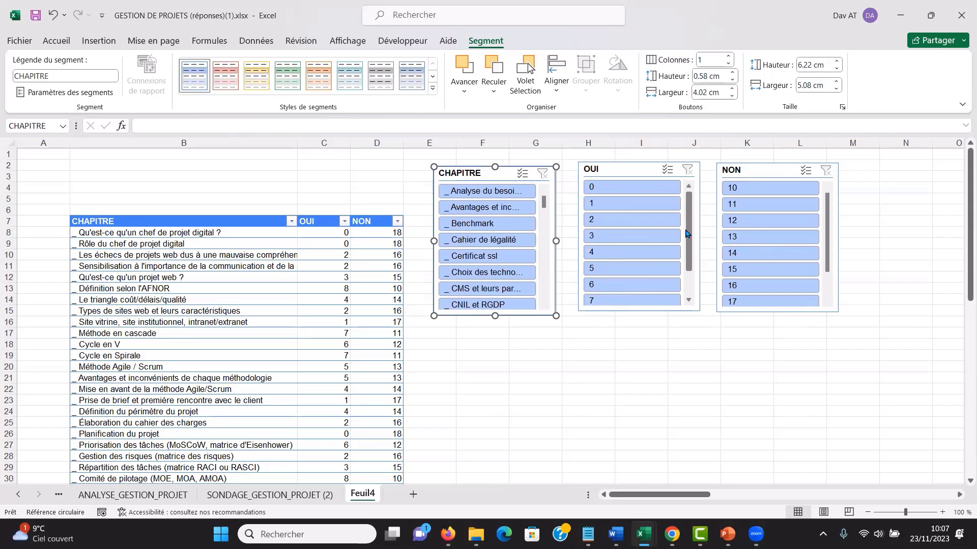
# - Filter the table to the OUI value 8 with its slicer, and clear that filter
pyautogui.scroll(-2, 685, 235)
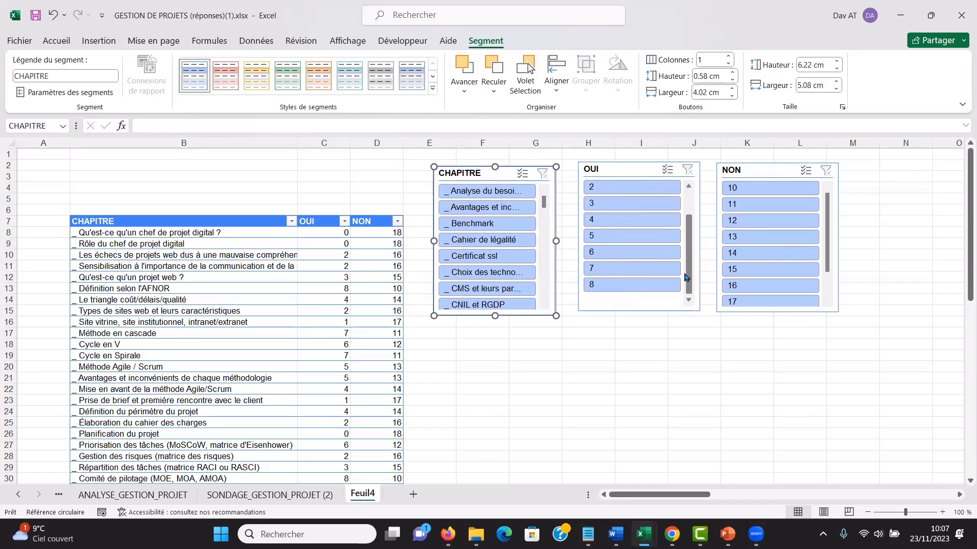
pyautogui.click(620, 285)
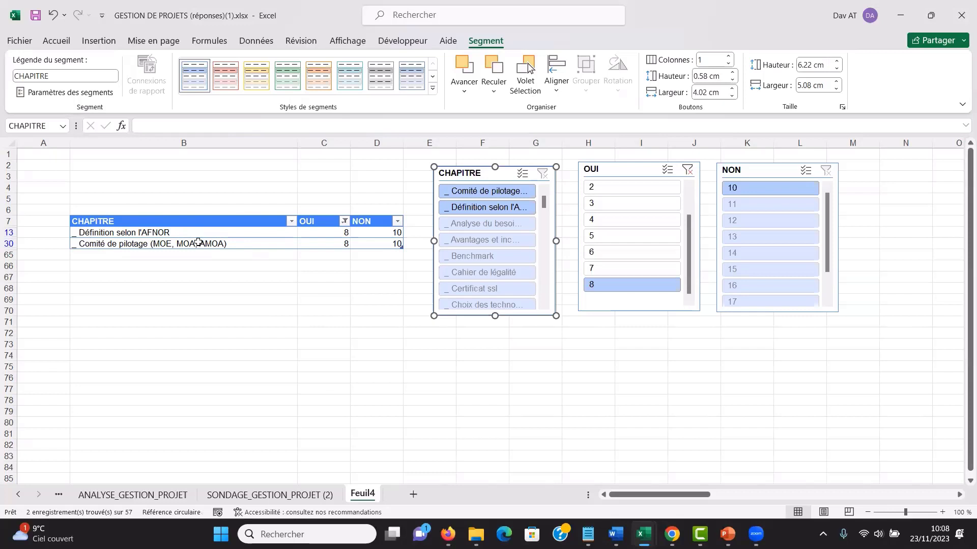
pyautogui.click(686, 169)
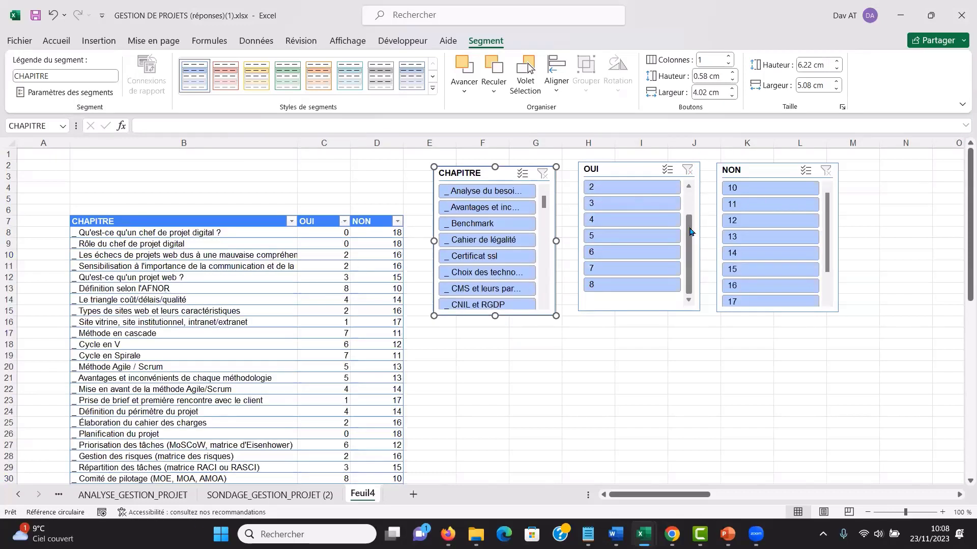
# - Filter the table to the chapters with the OUI value 0 using the slicer
pyautogui.moveTo(690, 232); pyautogui.dragTo(694, 192)
pyautogui.click(633, 185)
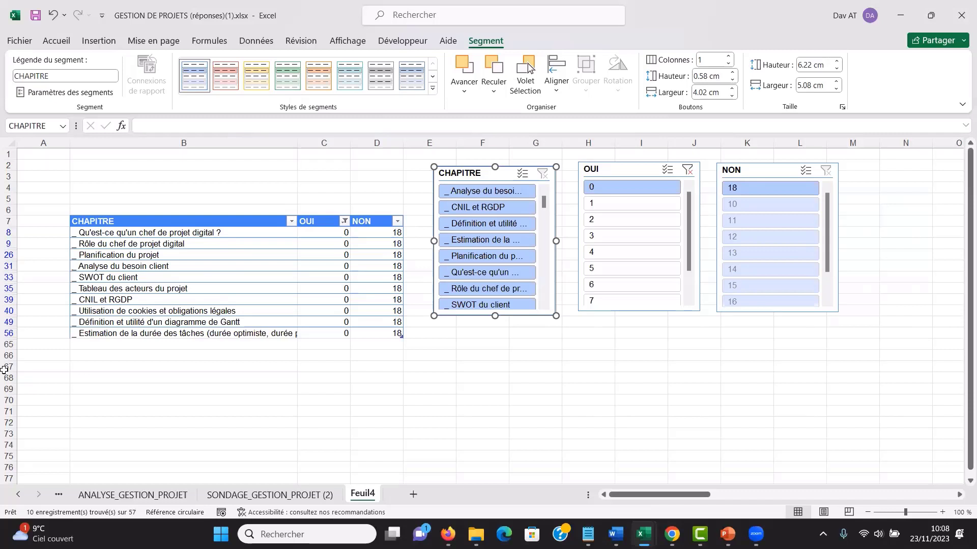
# - Check the OUI count formula in cell BB2 of the SONDAGE_GESTION_PROJET (2) sheet and return to Feuil4
pyautogui.click(251, 496)
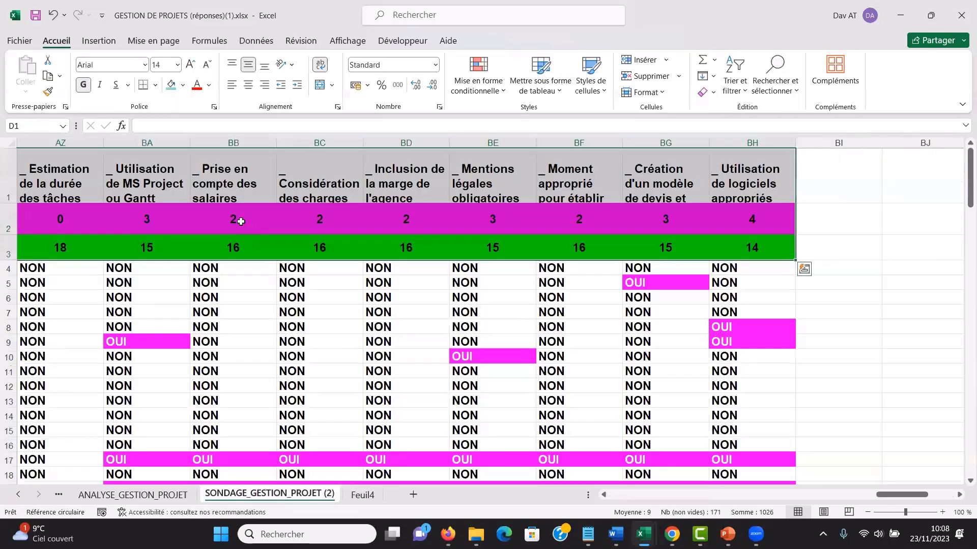
pyautogui.click(240, 221)
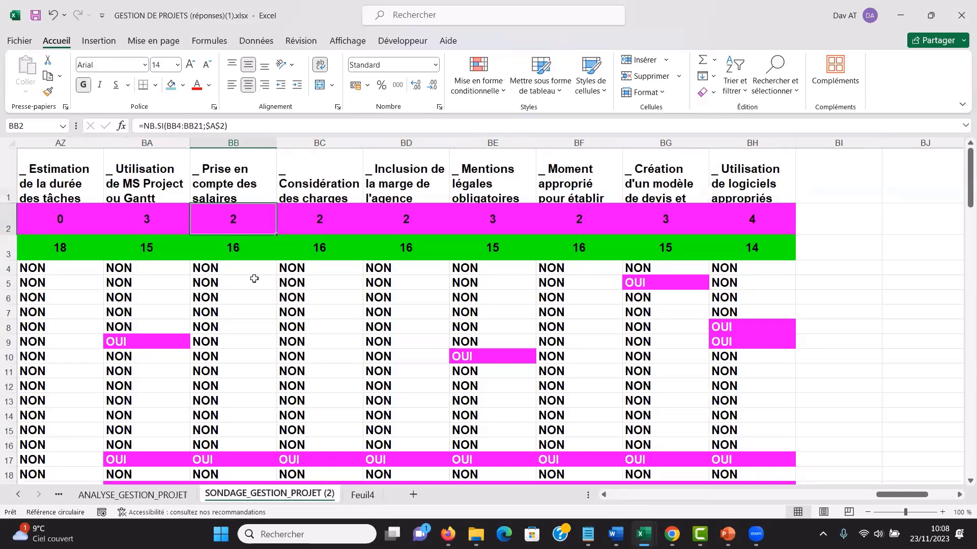
pyautogui.click(367, 497)
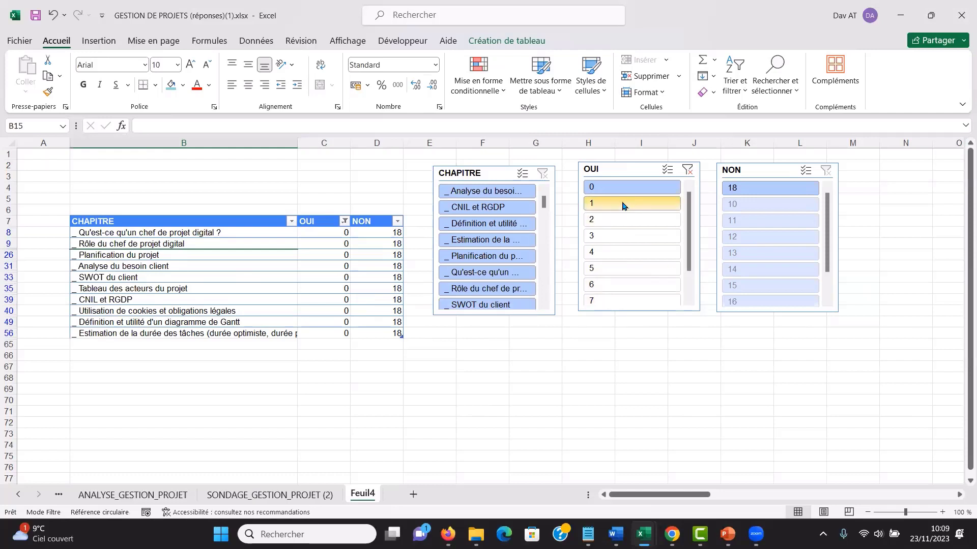
# - Switch to Firefox and look through the questions of the GESTION DE PROJETS form in Google Forms
pyautogui.hotkey('alt', 'Tab')
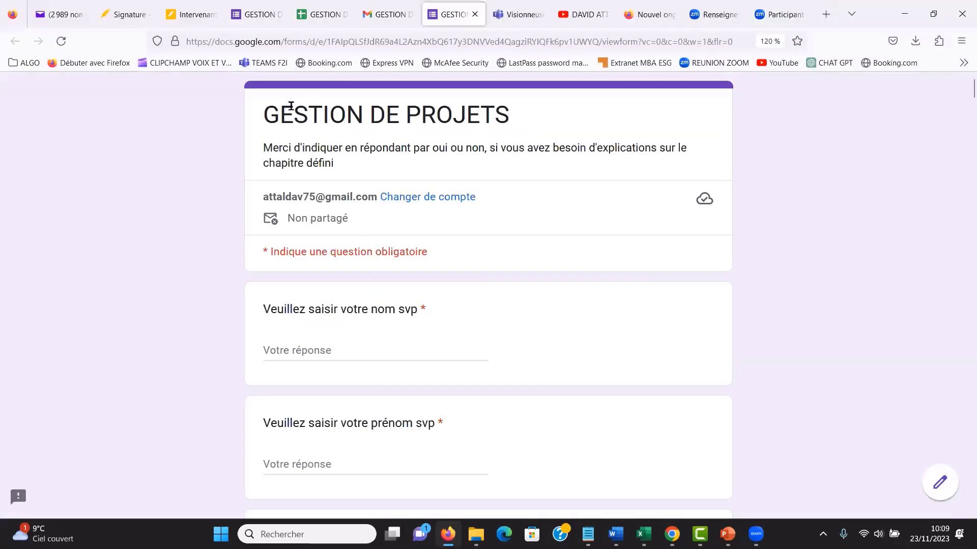
pyautogui.click(257, 13)
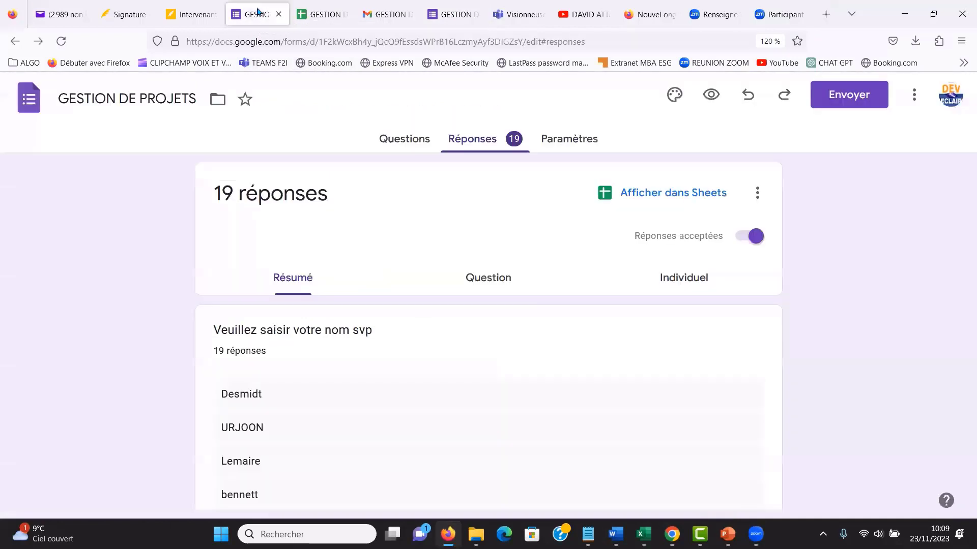
pyautogui.click(406, 142)
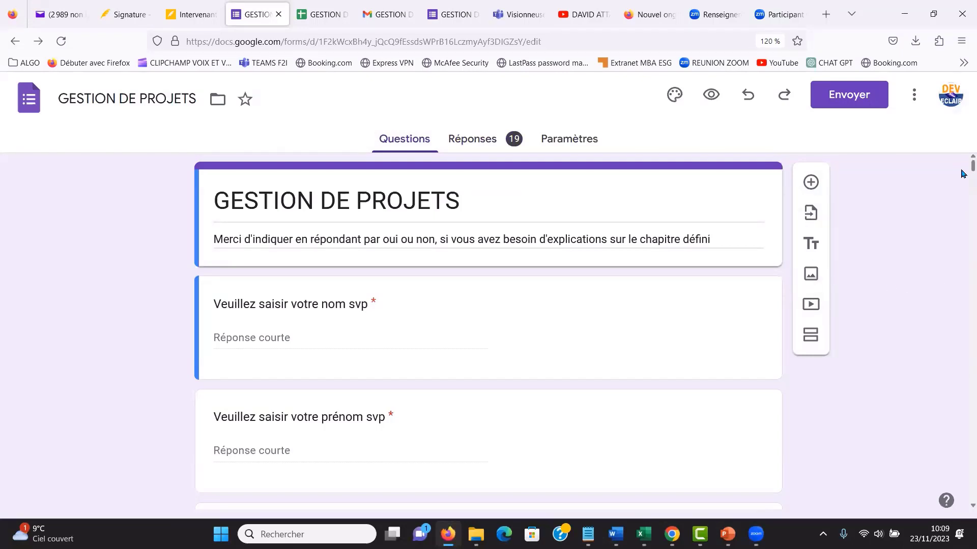
pyautogui.scroll(-15, 963, 171)
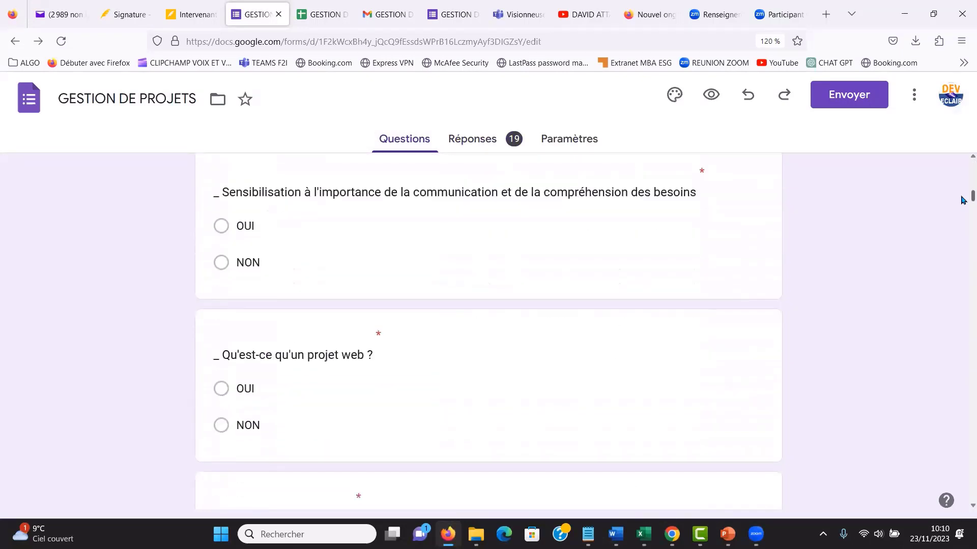
pyautogui.scroll(-5, 963, 203)
pyautogui.scroll(20, 963, 168)
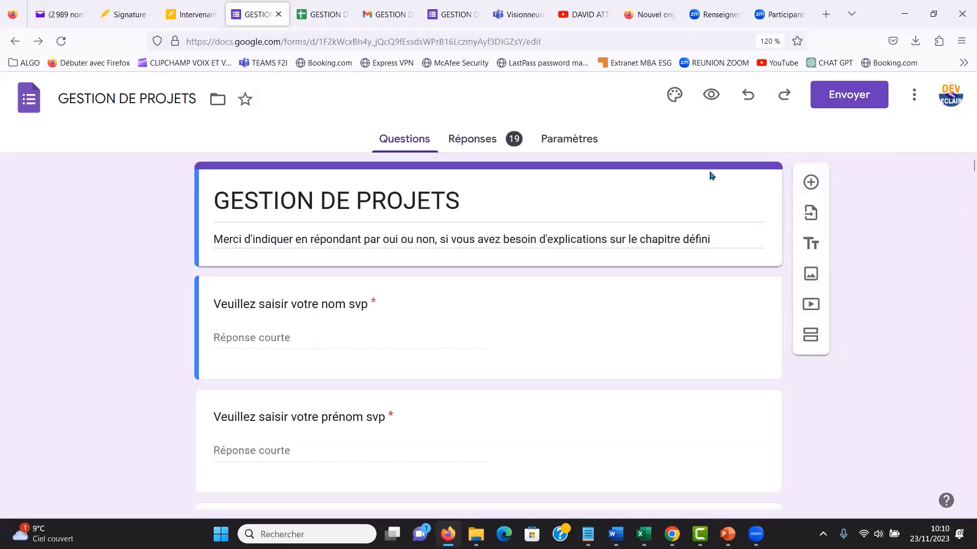
# - Open the GESTION DE PROJETS (réponses) spreadsheet in Google Sheets and check row 2 and the NON count formula in AP3
pyautogui.click(315, 18)
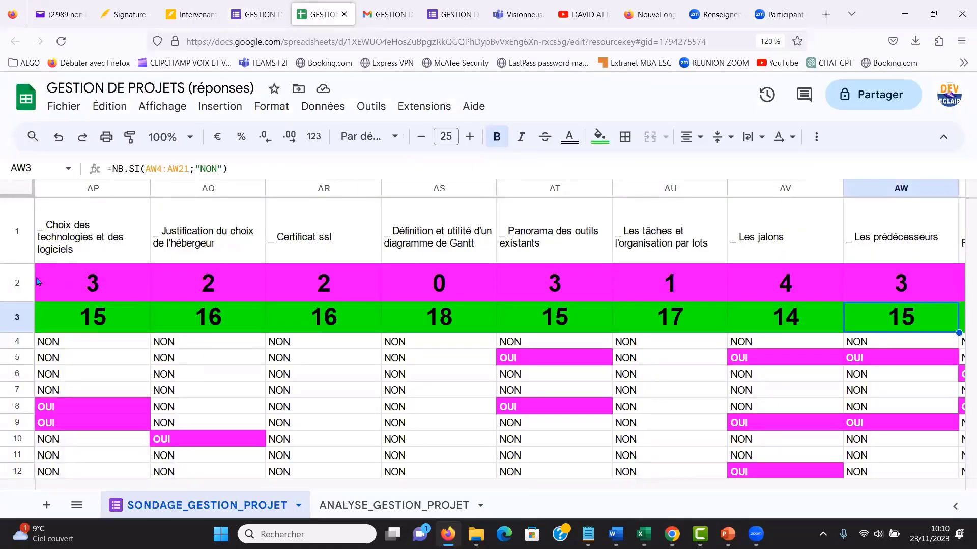
pyautogui.click(16, 280)
pyautogui.moveTo(17, 280)
pyautogui.mouseDown()
pyautogui.moveTo(16, 306)
pyautogui.moveTo(18, 283)
pyautogui.mouseUp()
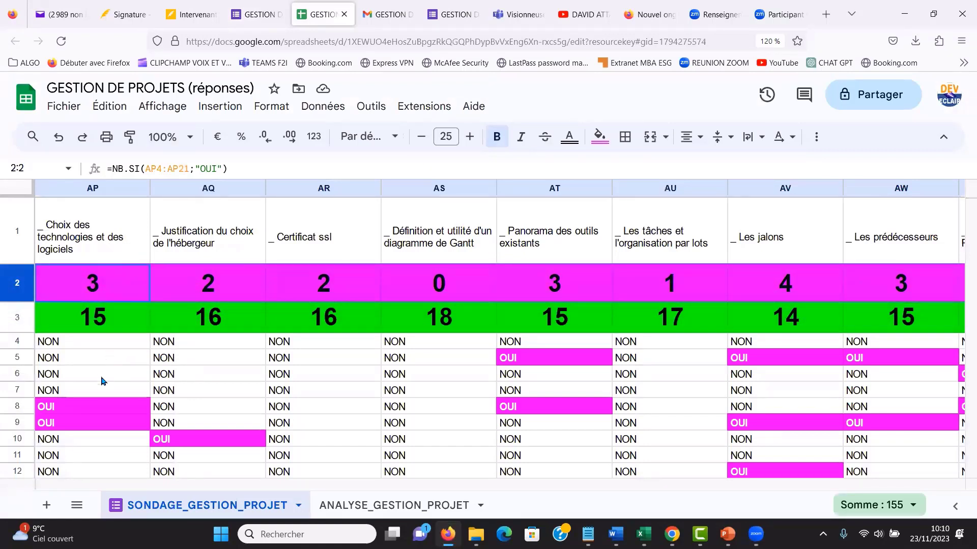
pyautogui.click(99, 319)
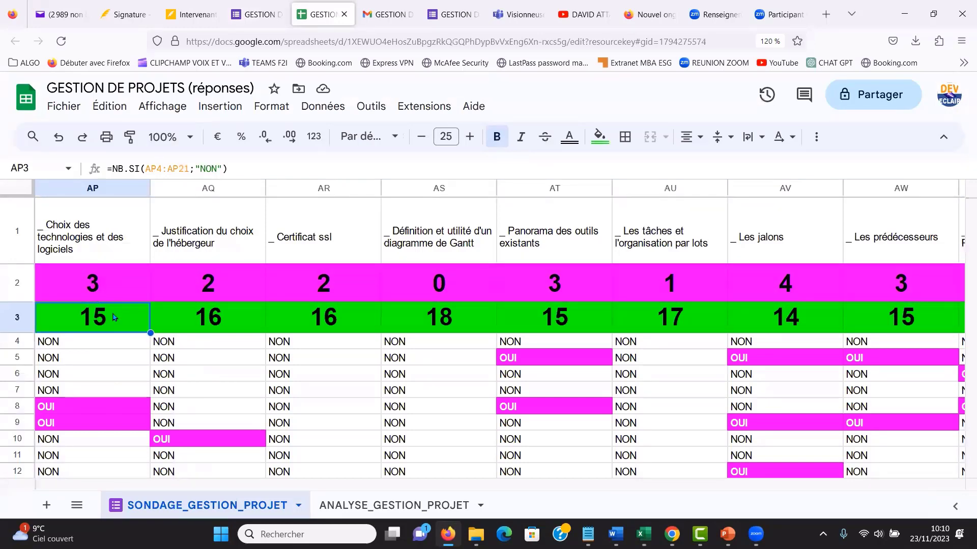
# - Go back to column D and inspect the NB.SI formulas in cells D3 and D2
pyautogui.press('Left')
pyautogui.press('Left')
pyautogui.press('Left')
pyautogui.press('Left')
pyautogui.press('Left')
pyautogui.press('Left')
pyautogui.press('Left')
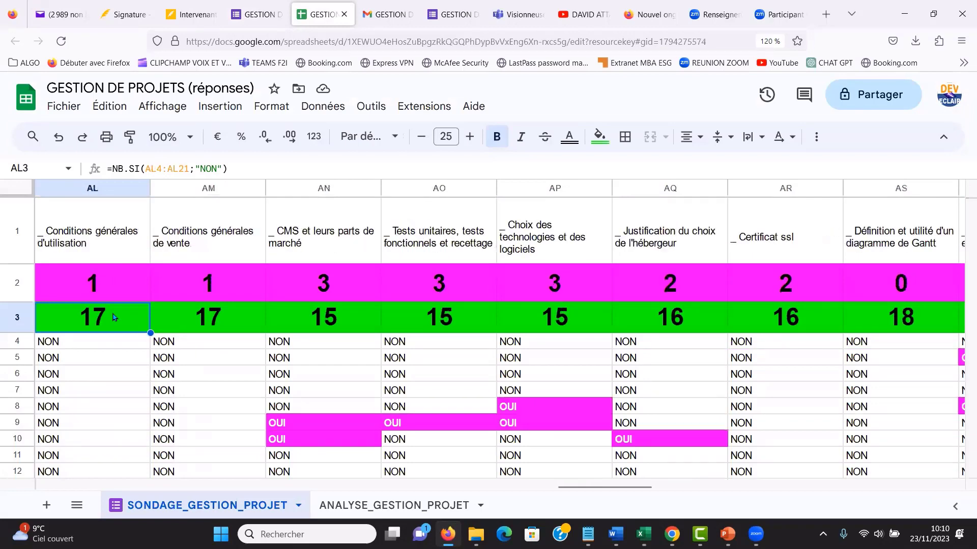
pyautogui.press('Left')
pyautogui.press('Left')
pyautogui.press('Left')
pyautogui.press('Left')
pyautogui.press('Left')
pyautogui.press('Left')
pyautogui.press('Left')
pyautogui.press('Left')
pyautogui.press('Left')
pyautogui.press('Left')
pyautogui.press('Left')
pyautogui.press('Left')
pyautogui.press('Left')
pyautogui.press('Left')
pyautogui.press('Left')
pyautogui.press('Left')
pyautogui.press('Left')
pyautogui.press('Left')
pyautogui.press('Left')
pyautogui.press('Left')
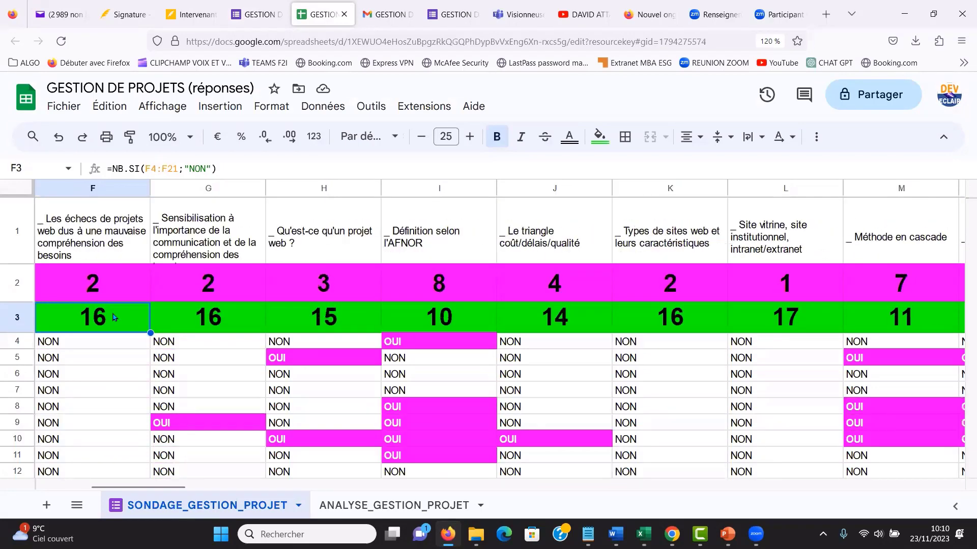
pyautogui.click(245, 325)
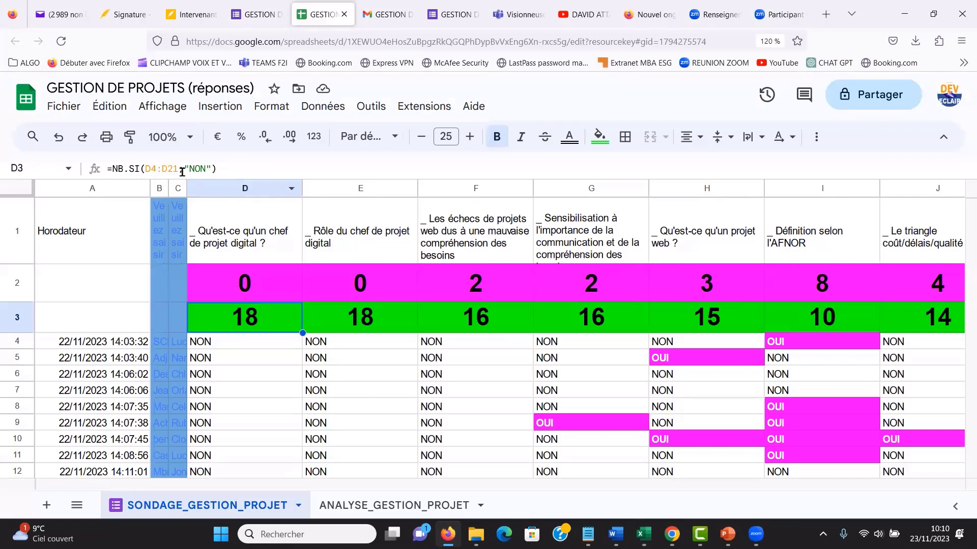
pyautogui.click(262, 290)
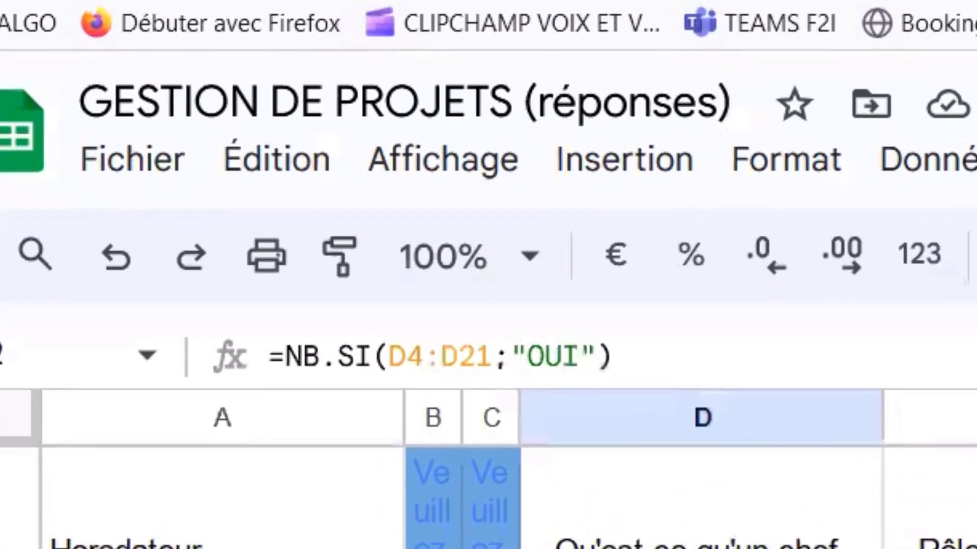
# - Switch to Notepad to examine the range and criterion of =NB.SI(D4:D21;"NON"), and compare it with cell D3 in the spreadsheet
pyautogui.hotkey('alt', 'Tab')
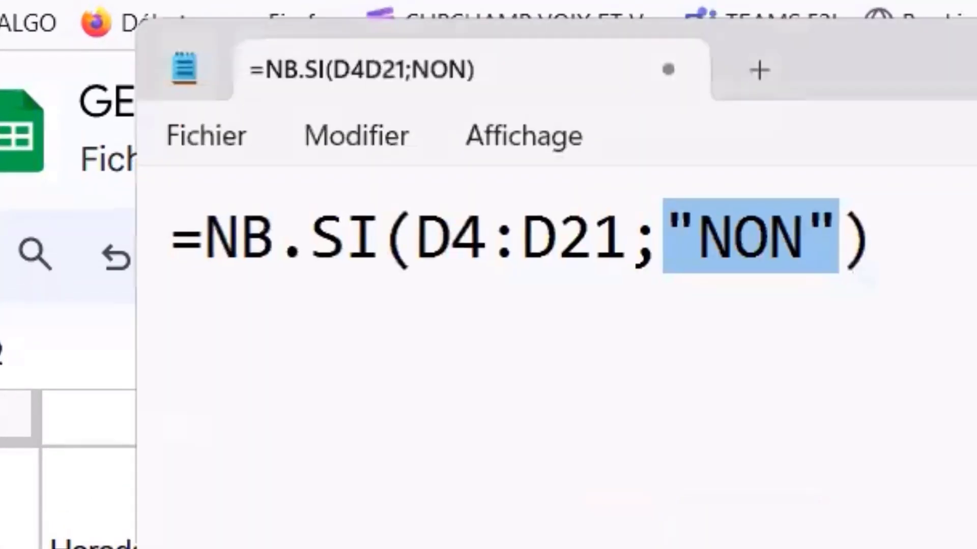
pyautogui.click(733, 237)
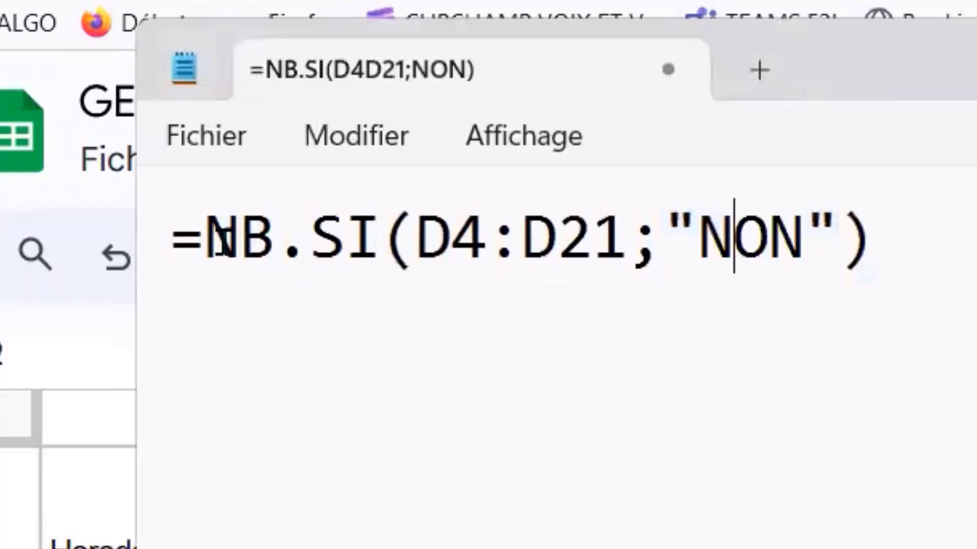
pyautogui.click(217, 238)
pyautogui.moveTo(209, 238); pyautogui.dragTo(832, 235)
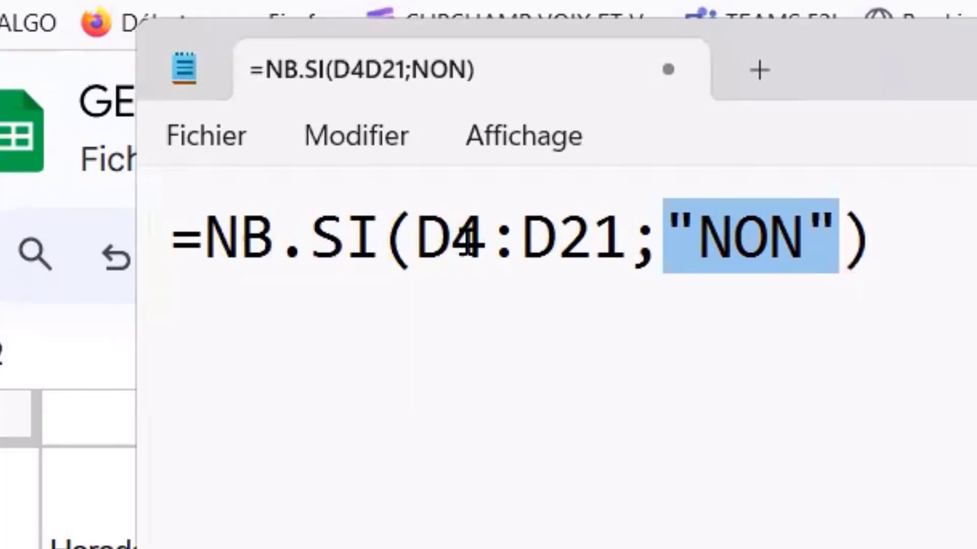
pyautogui.moveTo(418, 234); pyautogui.dragTo(634, 235)
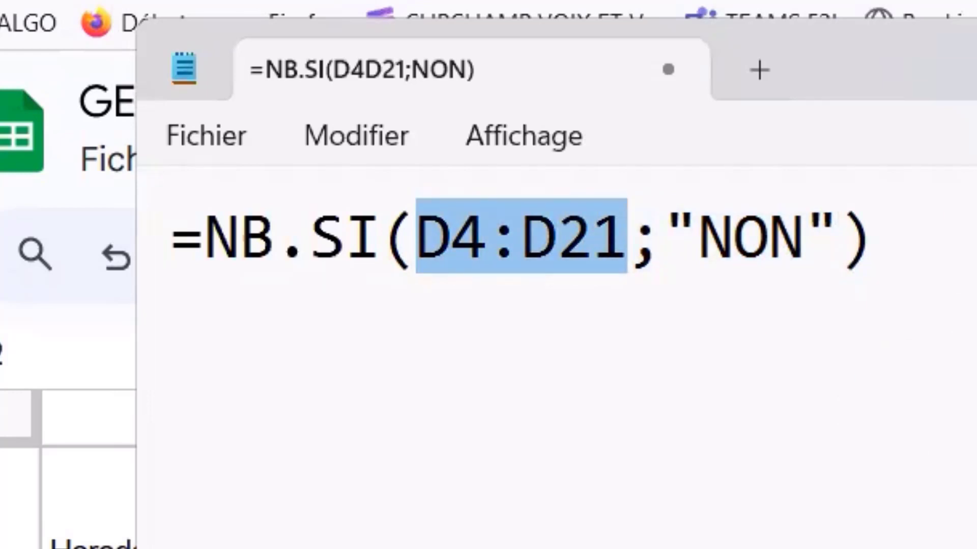
pyautogui.hotkey('alt', 'F4')
pyautogui.press('Escape')
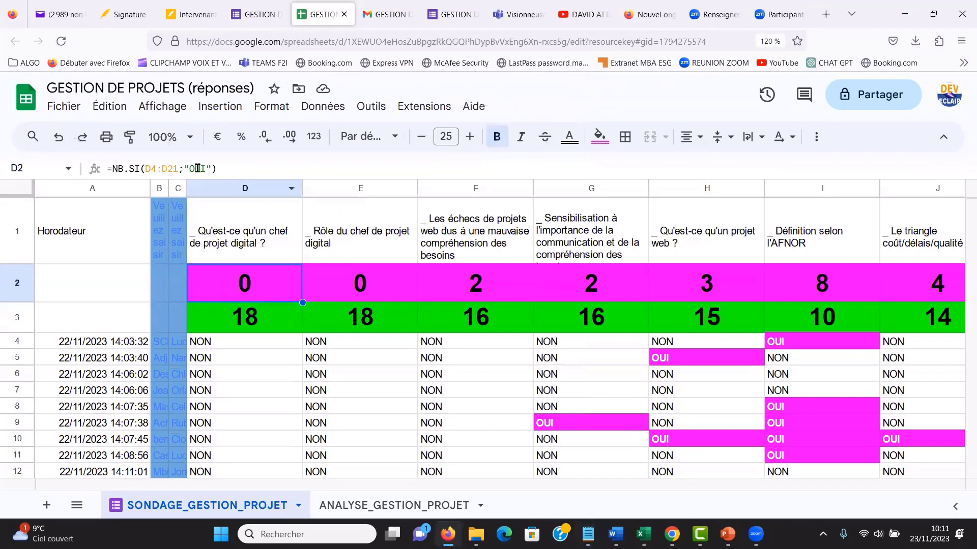
pyautogui.click(257, 329)
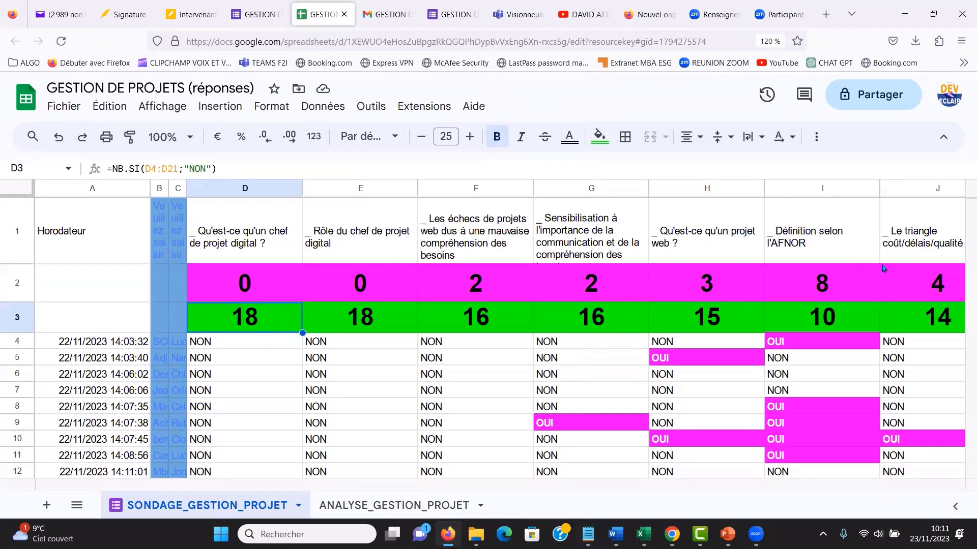
# - Select and copy the question headers with their OUI and NON counts, range D1:BH3, on the SONDAGE_GESTION_PROJET sheet
pyautogui.click(237, 235)
pyautogui.hotkey('shift', 'Down')
pyautogui.hotkey('shift', 'Down')
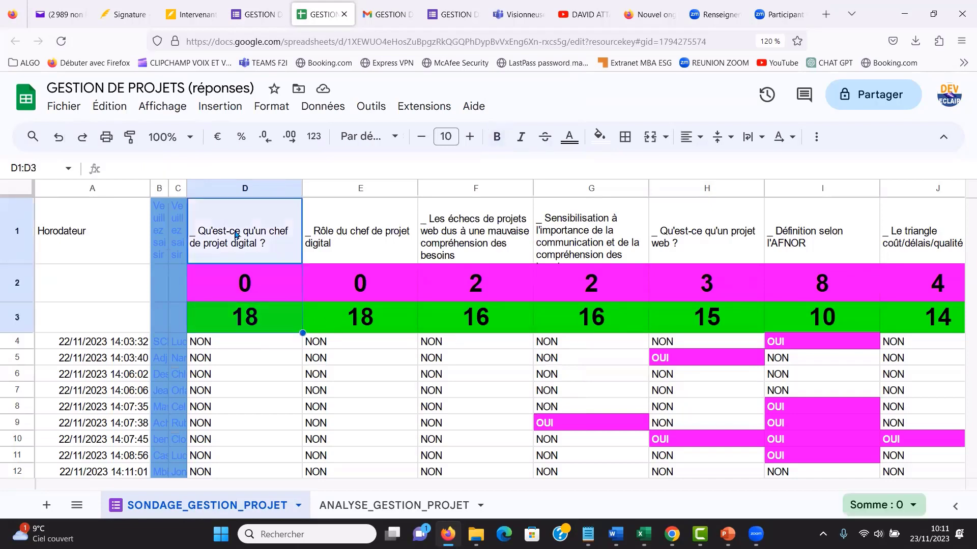
pyautogui.hotkey('shift', 'Right')
pyautogui.hotkey('shift', 'Right')
pyautogui.hotkey('shift', 'Right')
pyautogui.hotkey('shift', 'Right')
pyautogui.hotkey('shift', 'Right')
pyautogui.hotkey('shift', 'Right')
pyautogui.hotkey('shift', 'Right')
pyautogui.hotkey('shift', 'Right')
pyautogui.hotkey('shift', 'Right')
pyautogui.hotkey('shift', 'Right')
pyautogui.hotkey('shift', 'Right')
pyautogui.hotkey('shift', 'Right')
pyautogui.hotkey('shift', 'Right')
pyautogui.hotkey('shift', 'Right')
pyautogui.hotkey('shift', 'Right')
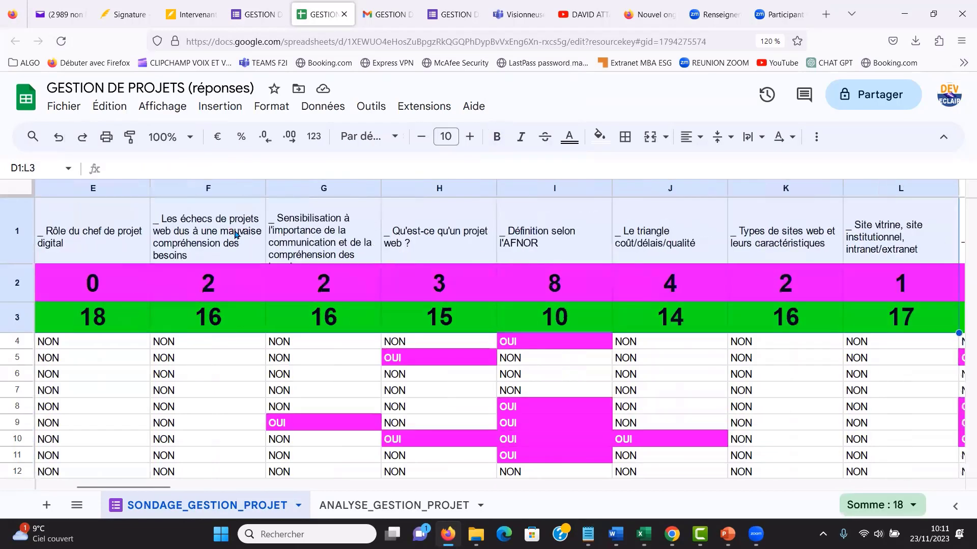
pyautogui.hotkey('shift', 'Right')
pyautogui.hotkey('shift', 'Right')
pyautogui.hotkey('shift', 'Right')
pyautogui.hotkey('shift', 'Right')
pyautogui.hotkey('shift', 'Right')
pyautogui.hotkey('shift', 'Right')
pyautogui.hotkey('shift', 'Right')
pyautogui.hotkey('shift', 'Right')
pyautogui.hotkey('shift', 'Right')
pyautogui.hotkey('shift', 'Right')
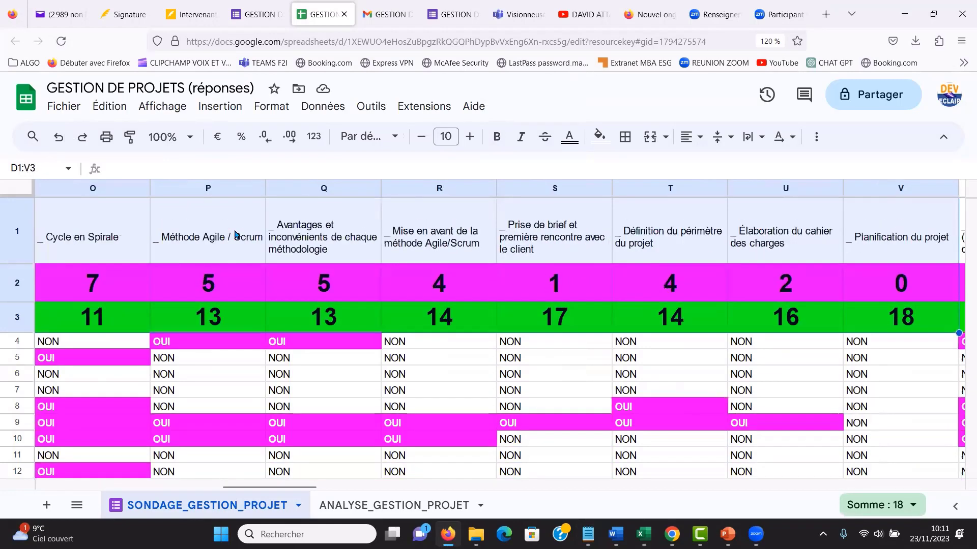
pyautogui.hotkey('shift', 'Right')
pyautogui.hotkey('shift', 'Right')
pyautogui.hotkey('shift', 'Right')
pyautogui.hotkey('shift', 'Right')
pyautogui.hotkey('shift', 'Right')
pyautogui.hotkey('shift', 'Right')
pyautogui.hotkey('shift', 'Right')
pyautogui.hotkey('shift', 'Right')
pyautogui.hotkey('shift', 'Right')
pyautogui.hotkey('shift', 'Right')
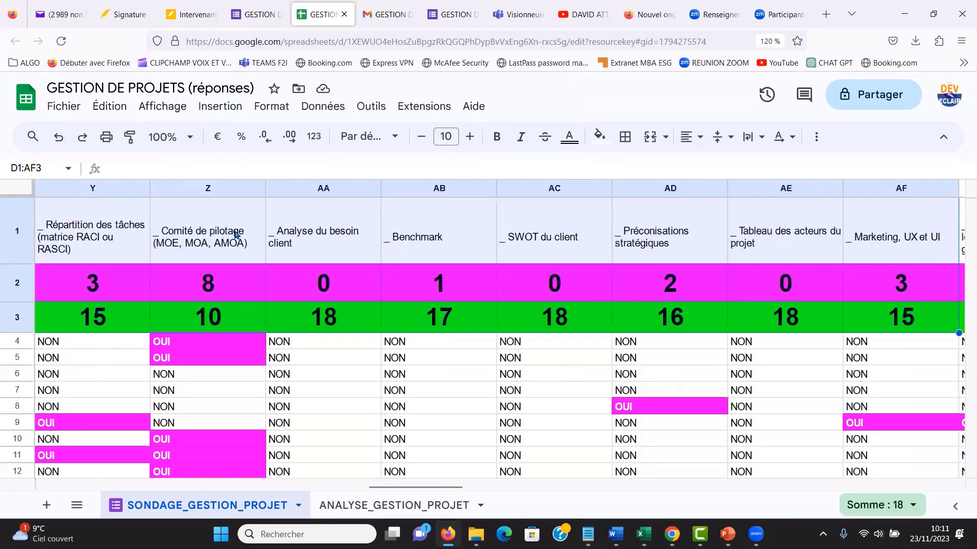
pyautogui.hotkey('shift', 'Right')
pyautogui.hotkey('shift', 'Right')
pyautogui.hotkey('shift', 'Right')
pyautogui.hotkey('shift', 'Right')
pyautogui.hotkey('shift', 'Right')
pyautogui.hotkey('shift', 'Right')
pyautogui.hotkey('shift', 'Right')
pyautogui.hotkey('shift', 'Right')
pyautogui.hotkey('shift', 'Right')
pyautogui.hotkey('shift', 'Right')
pyautogui.hotkey('shift', 'Right')
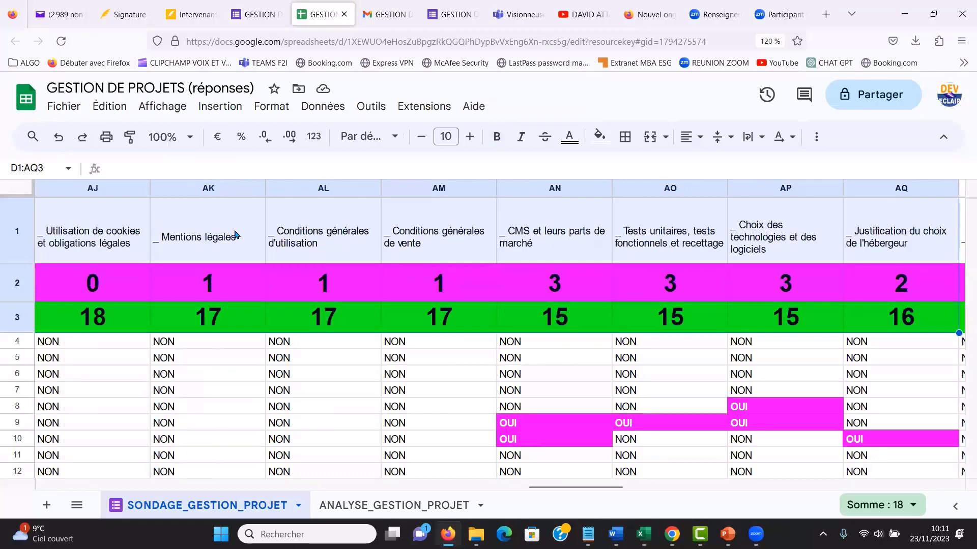
pyautogui.hotkey('shift', 'Right')
pyautogui.hotkey('shift', 'Right')
pyautogui.hotkey('shift', 'Right')
pyautogui.hotkey('shift', 'Right')
pyautogui.hotkey('shift', 'Right')
pyautogui.hotkey('shift', 'Right')
pyautogui.hotkey('shift', 'Right')
pyautogui.hotkey('shift', 'Right')
pyautogui.hotkey('shift', 'Right')
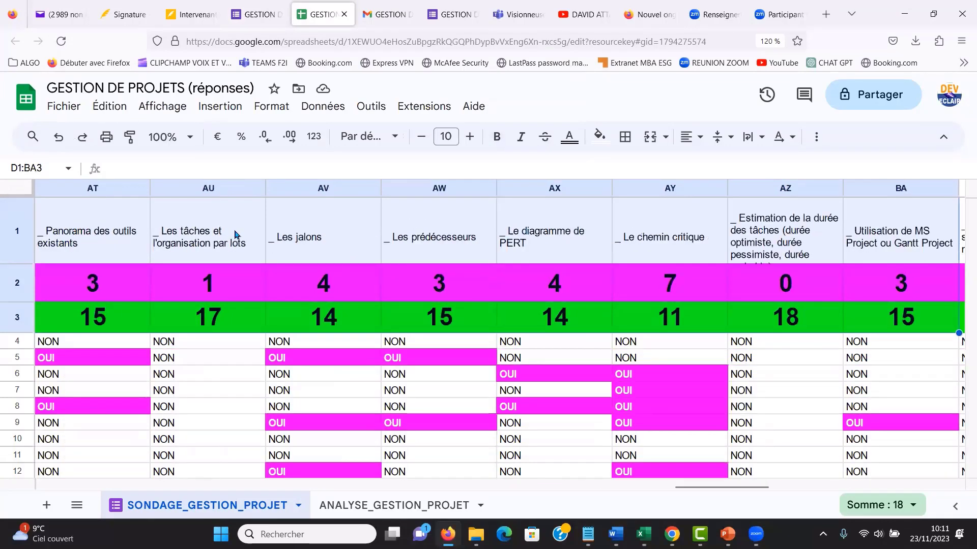
pyautogui.hotkey('shift', 'Right')
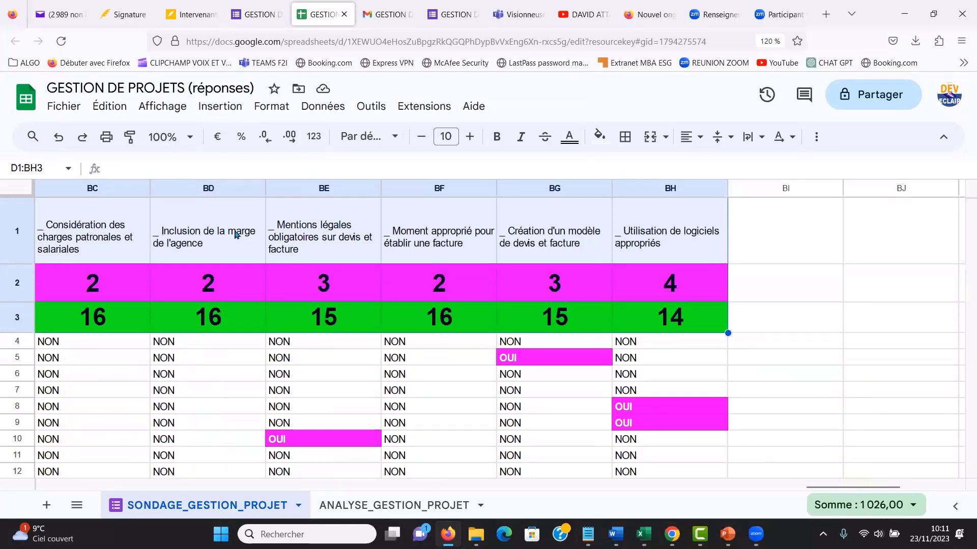
pyautogui.hotkey('ctrl', 'c')
# - Add a new sheet and paste the copied range at B3 as values only
pyautogui.click(46, 507)
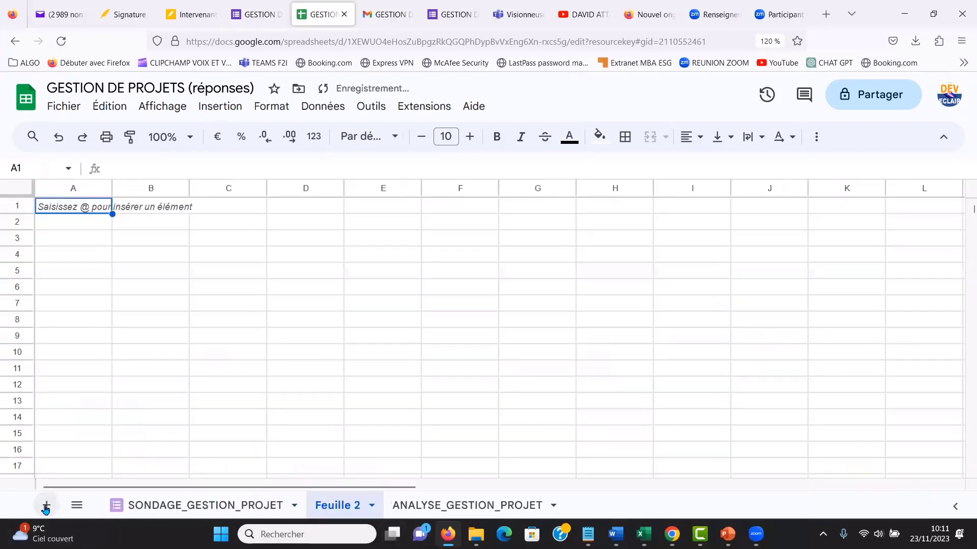
pyautogui.click(173, 244)
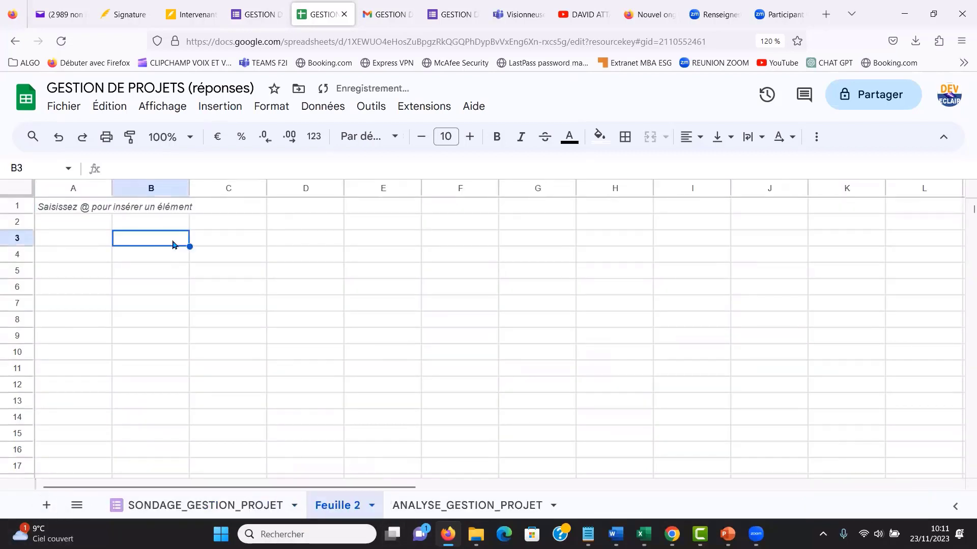
pyautogui.rightClick(172, 245)
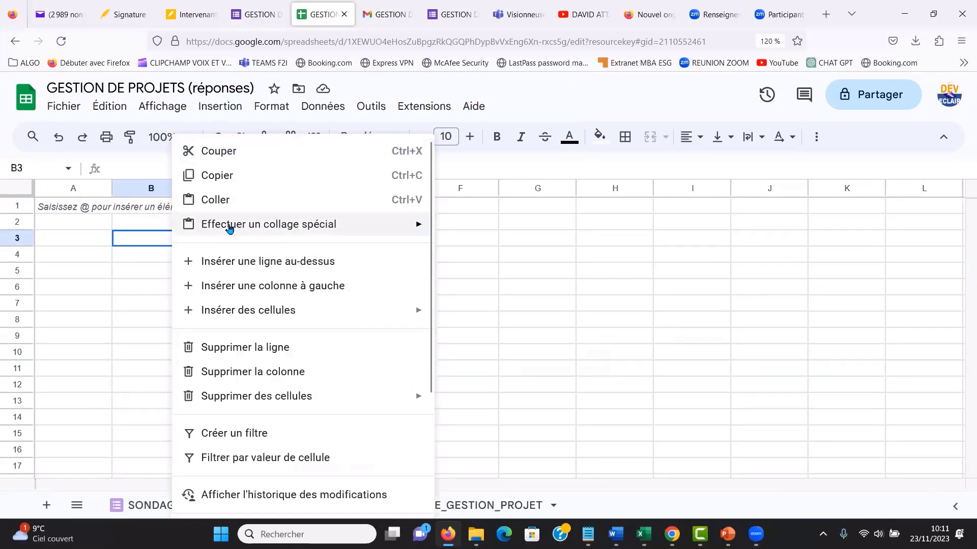
pyautogui.moveTo(268, 227)
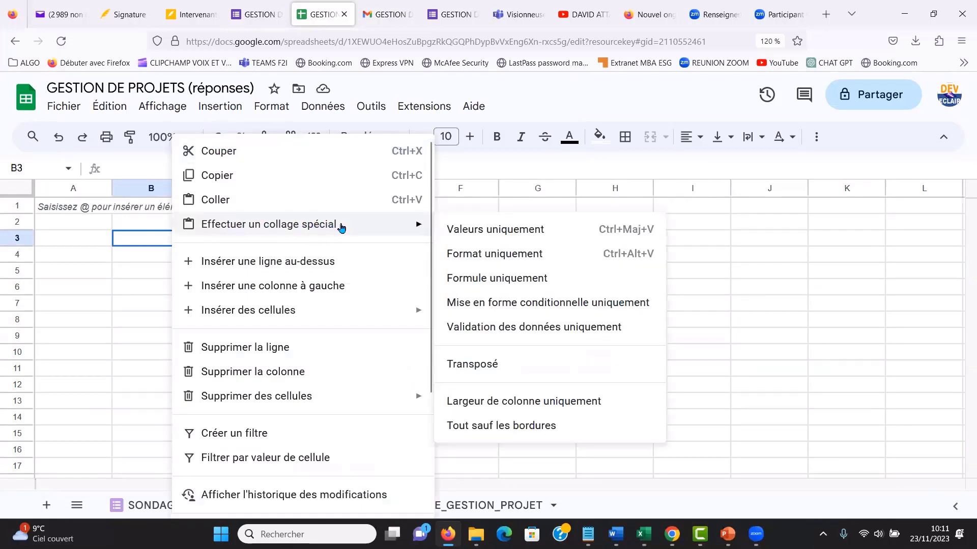
pyautogui.click(492, 231)
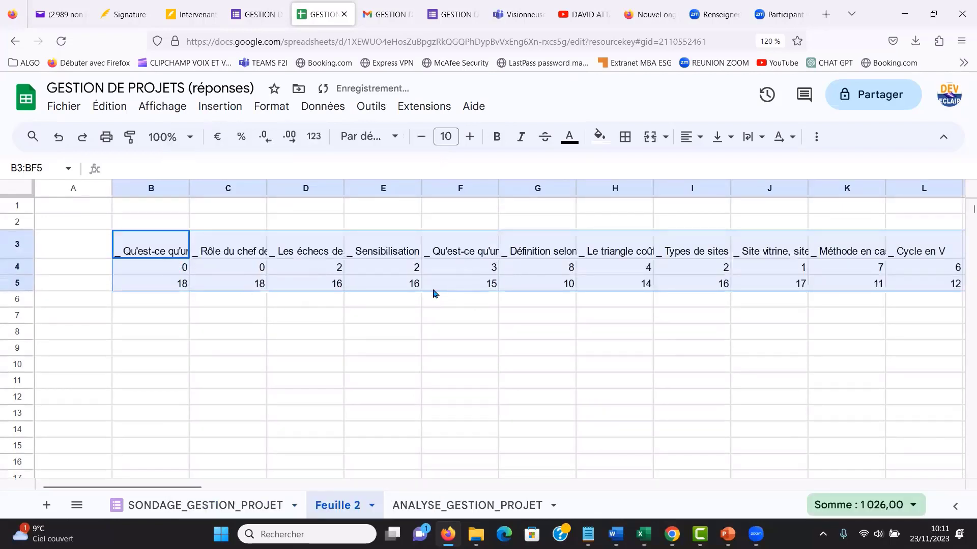
# - Copy the pasted values B3:BF5 and paste them transposed at cell B7
pyautogui.hotkey('ctrl', 'c')
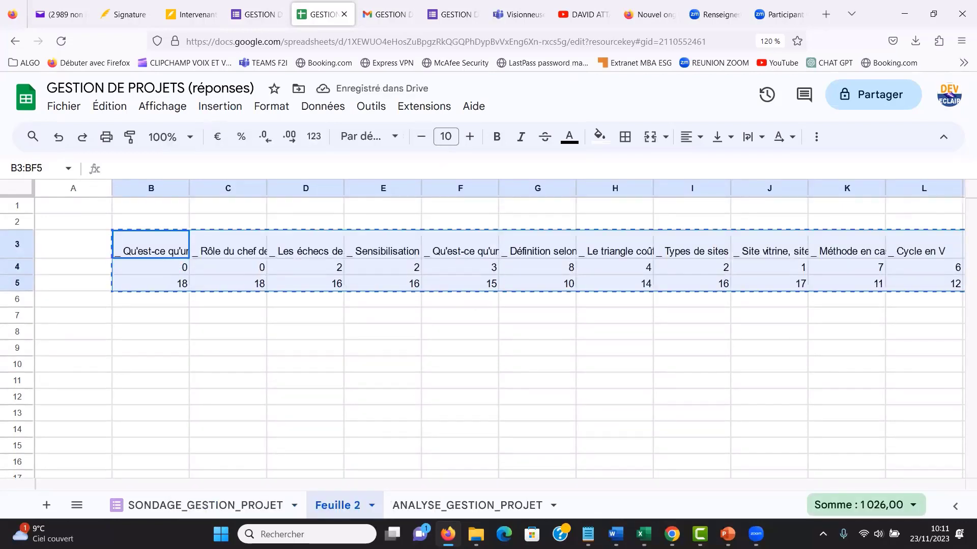
pyautogui.click(165, 320)
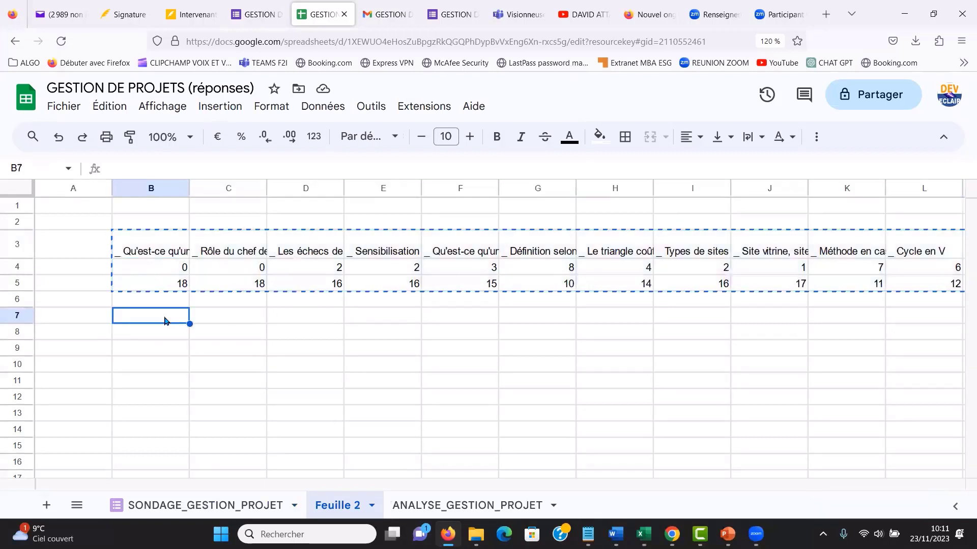
pyautogui.rightClick(165, 321)
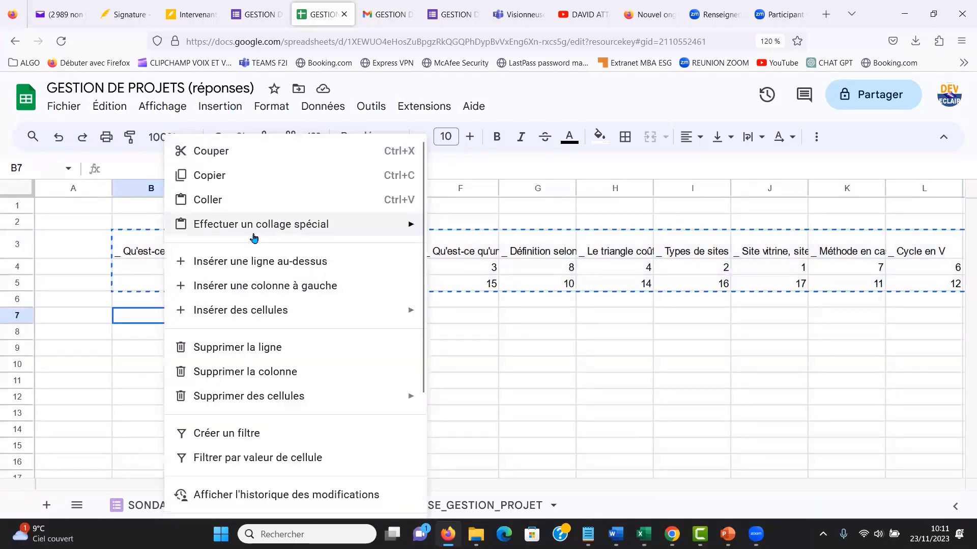
pyautogui.moveTo(378, 227)
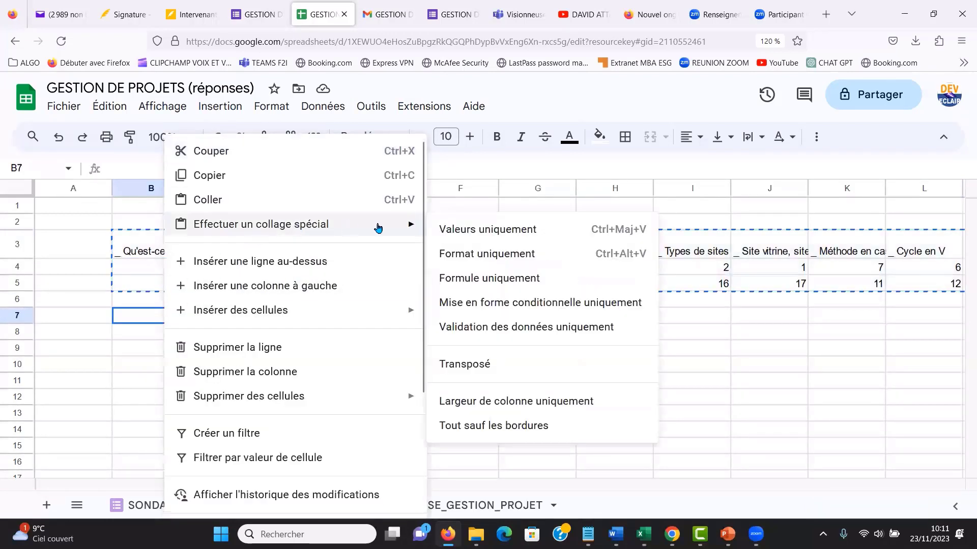
pyautogui.click(498, 367)
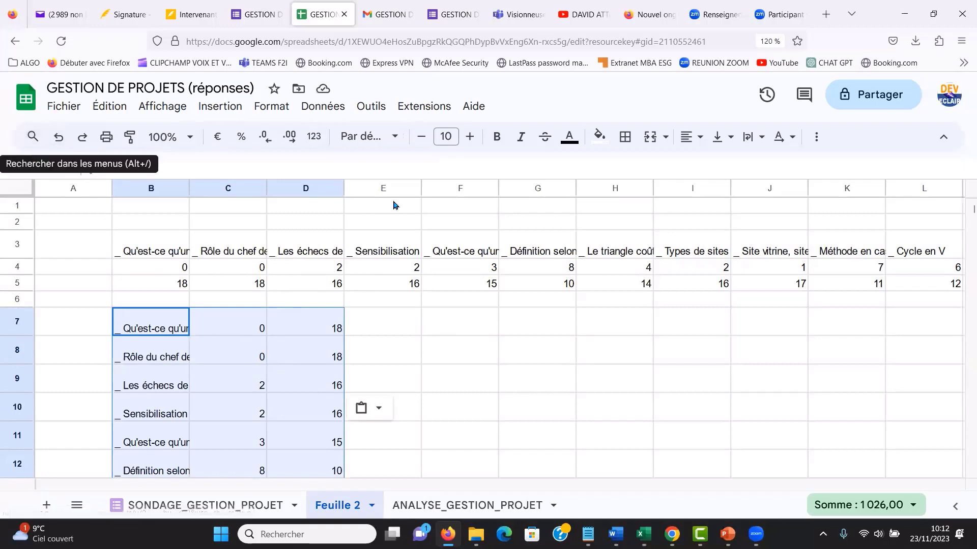
# - Download the spreadsheet in Microsoft Excel (XLSX) format, open GESTION DE PROJETS (réponses)(2).xlsx in Excel and enable editing
pyautogui.click(58, 110)
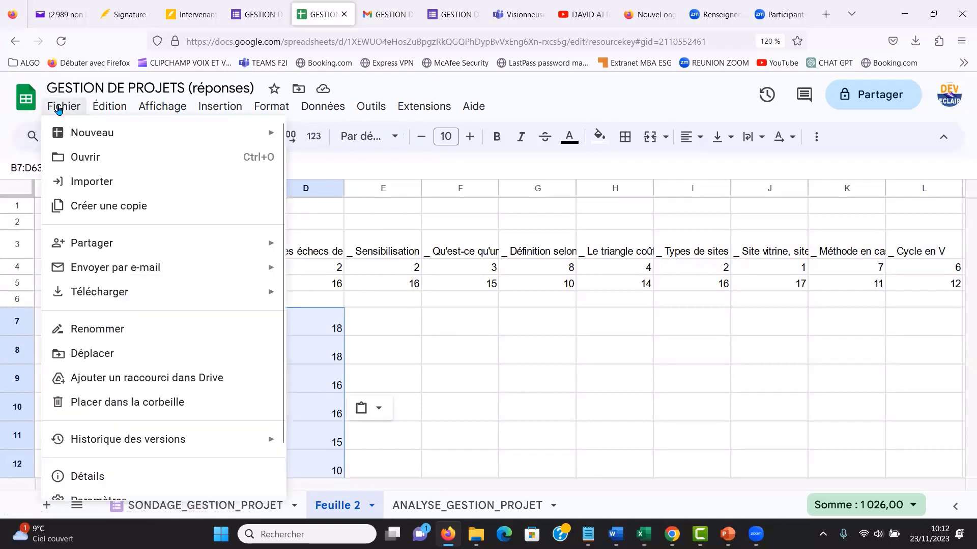
pyautogui.moveTo(101, 295)
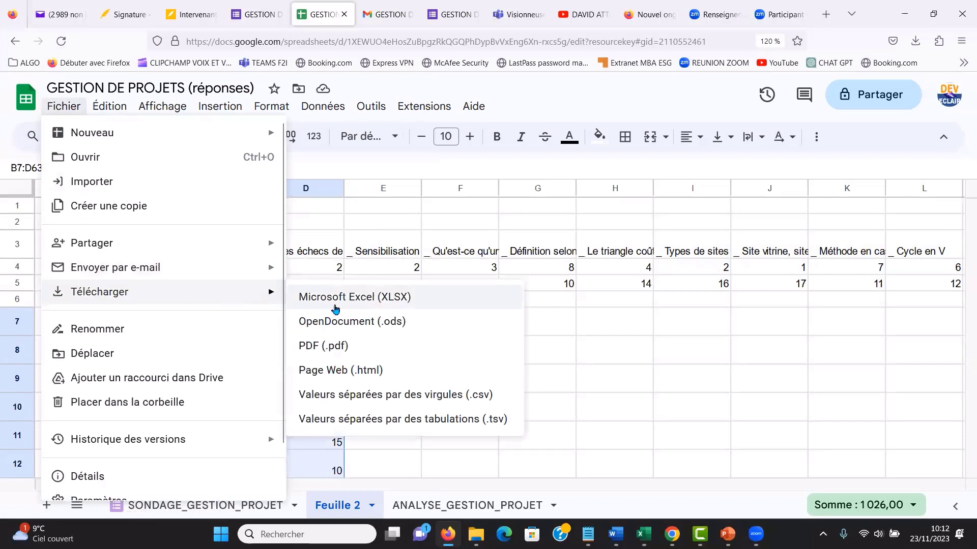
pyautogui.click(363, 301)
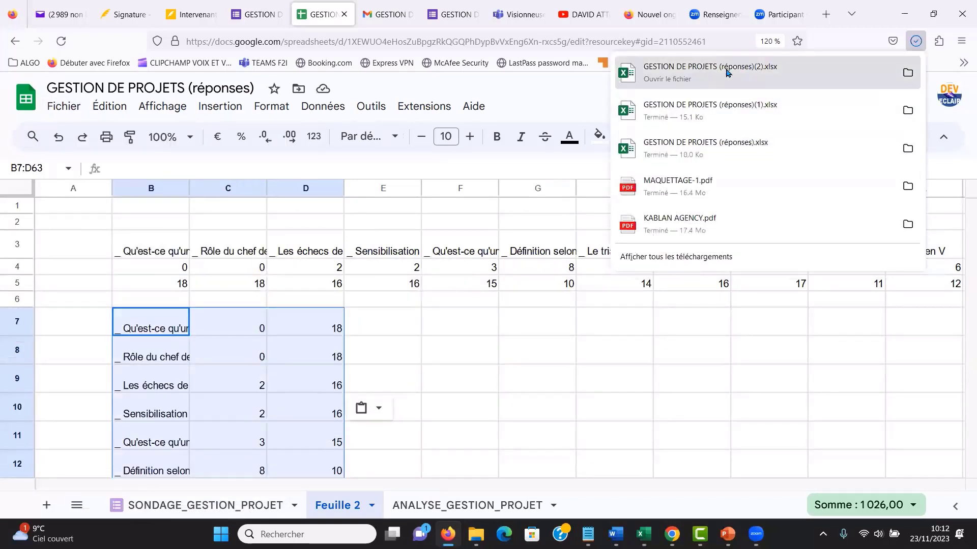
pyautogui.click(729, 74)
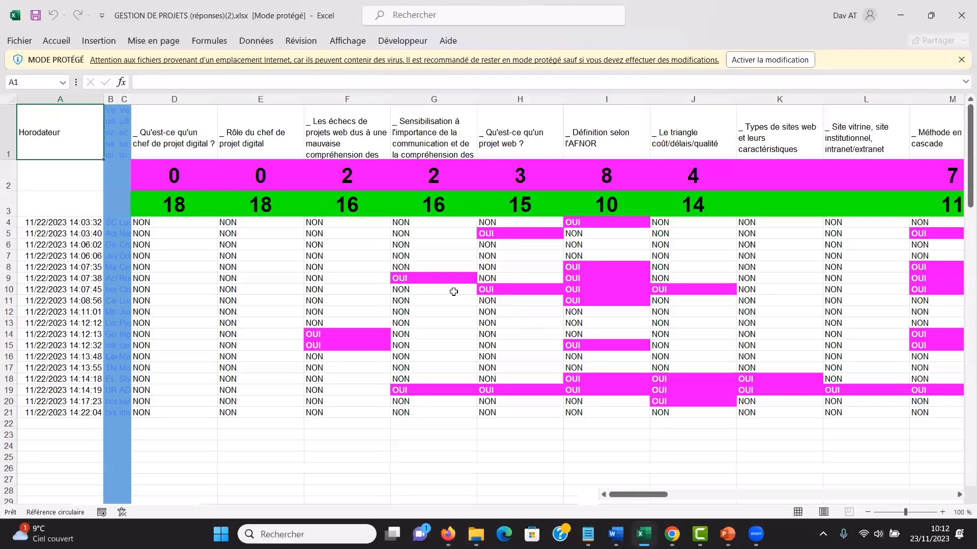
pyautogui.click(779, 59)
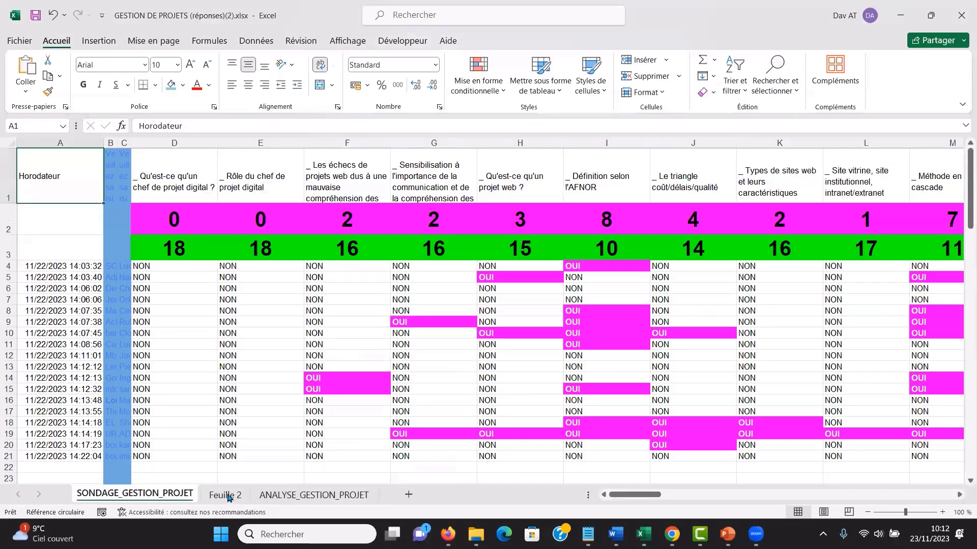
# - On the Feuille 2 sheet, clear the contents of rows 3 to 5 and widen column B to fit the chapter titles
pyautogui.click(228, 496)
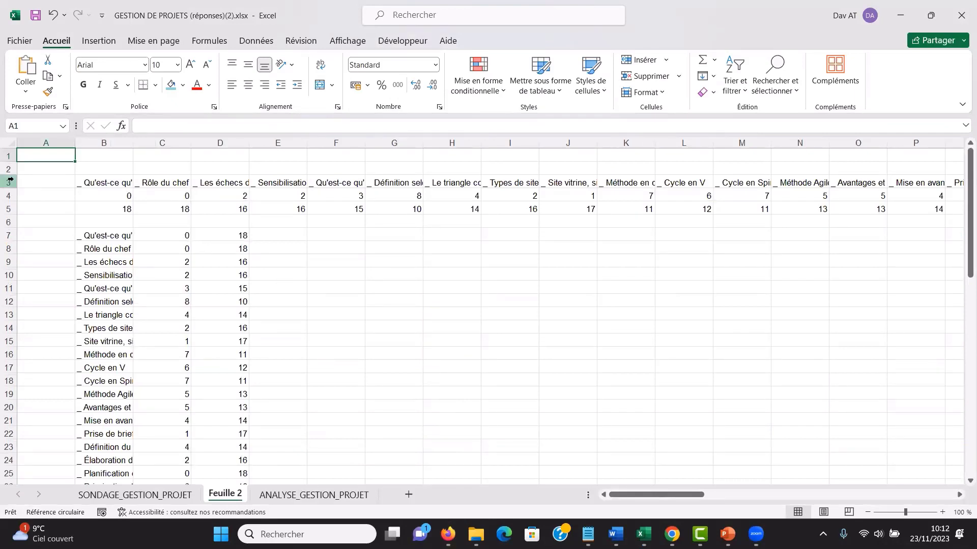
pyautogui.moveTo(10, 180); pyautogui.dragTo(15, 204)
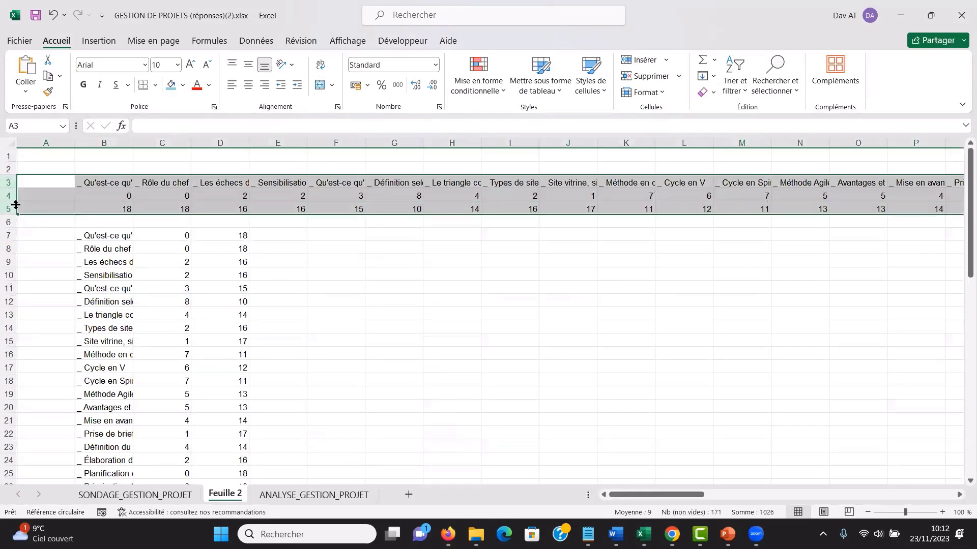
pyautogui.press('Delete')
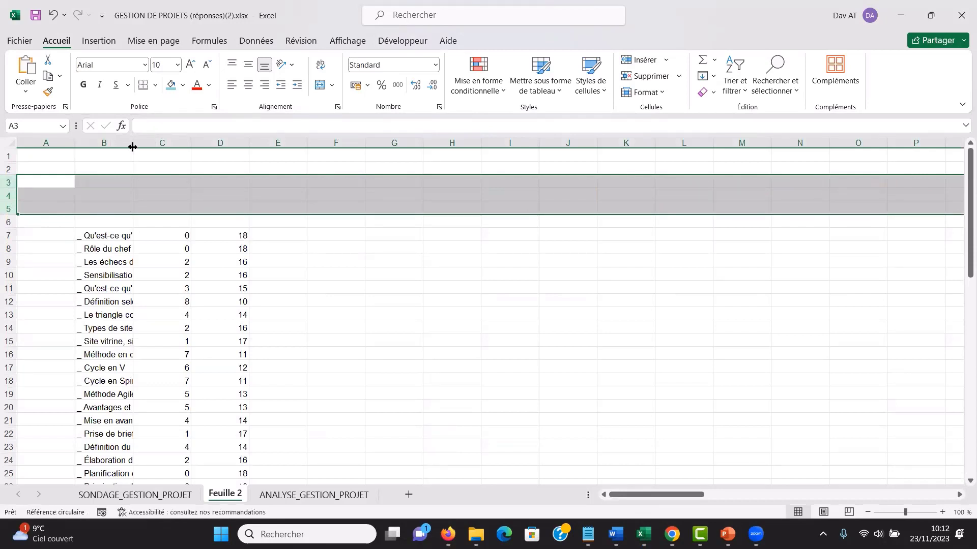
pyautogui.moveTo(133, 143); pyautogui.dragTo(306, 143)
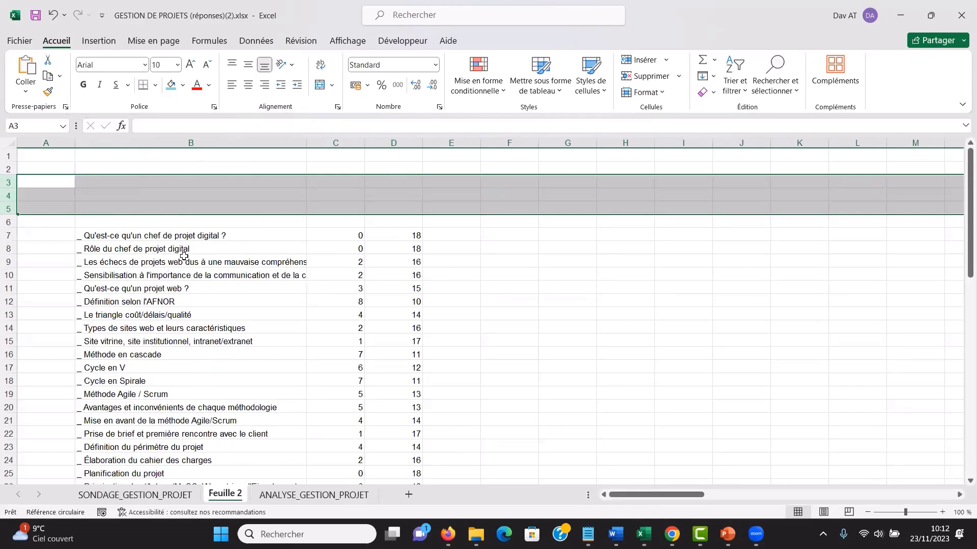
pyautogui.click(208, 289)
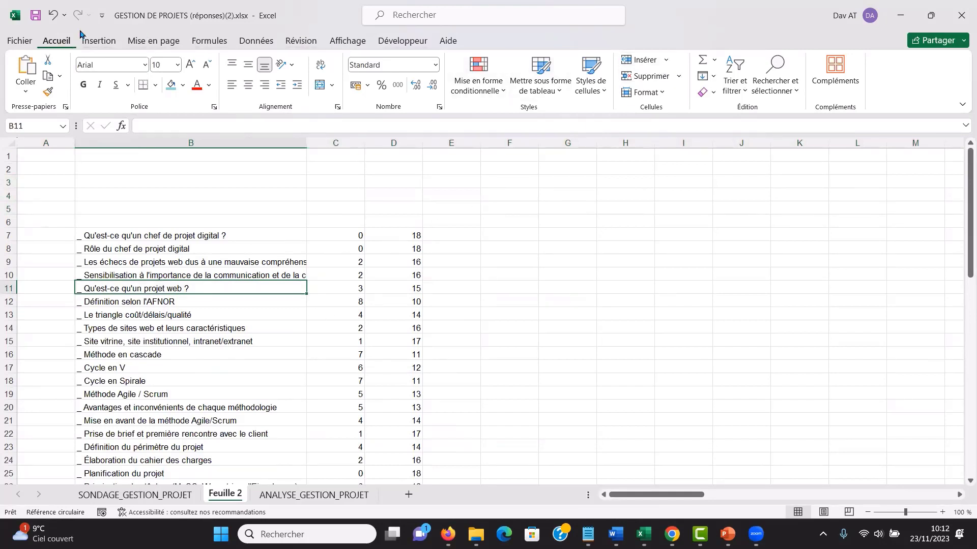
pyautogui.click(543, 78)
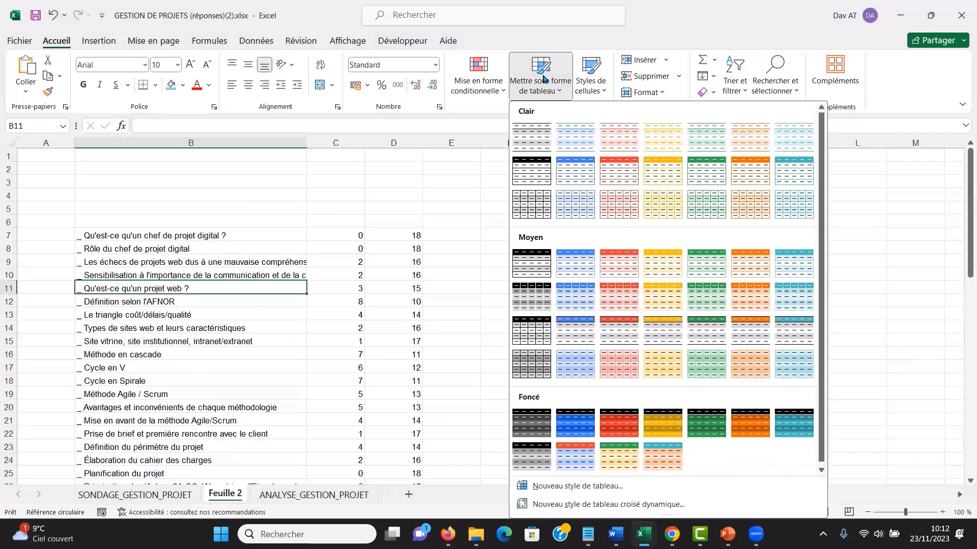
pyautogui.click(575, 175)
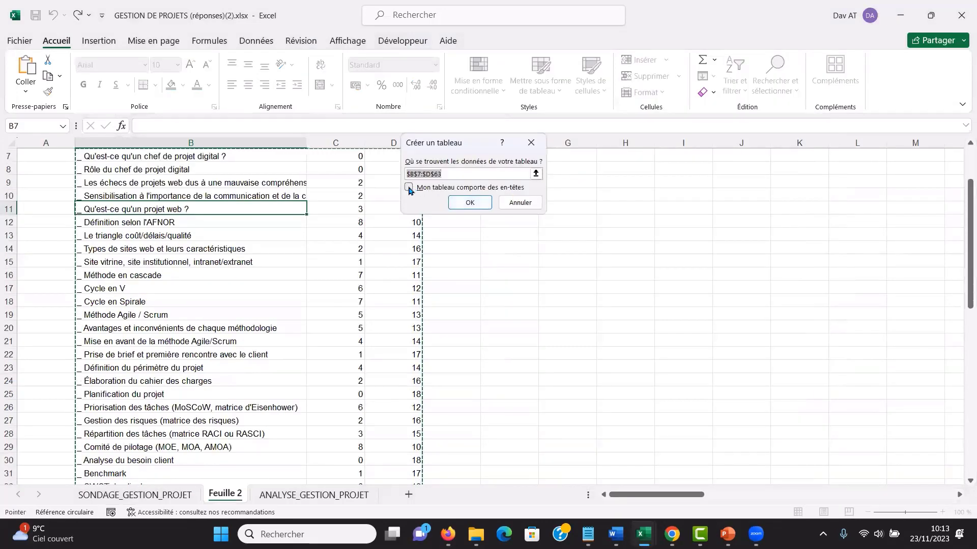
pyautogui.click(526, 203)
pyautogui.click(503, 243)
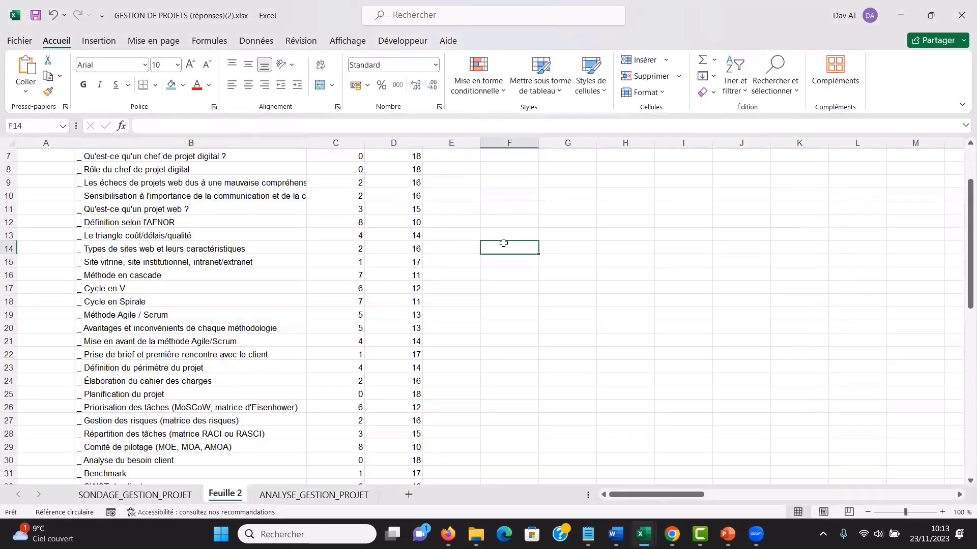
# - Enter the headers CHAPITRE, OUI and NON in cells B6, C6 and D6, directly above the chapter data
pyautogui.press('Up')
pyautogui.press('Up')
pyautogui.press('Up')
pyautogui.press('Up')
pyautogui.press('Up')
pyautogui.press('Up')
pyautogui.press('Up')
pyautogui.press('Up')
pyautogui.press('Up')
pyautogui.press('Up')
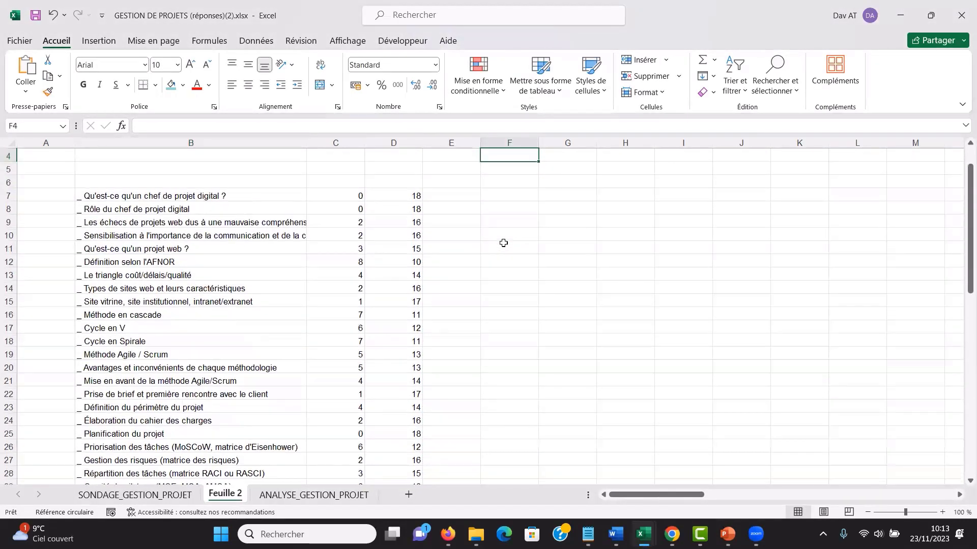
pyautogui.click(178, 182)
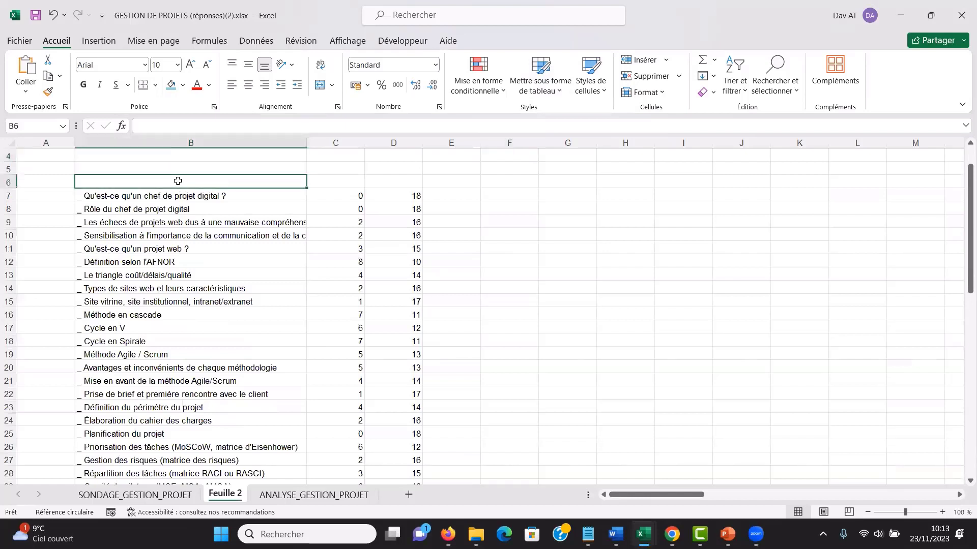
pyautogui.write('CHAPI')
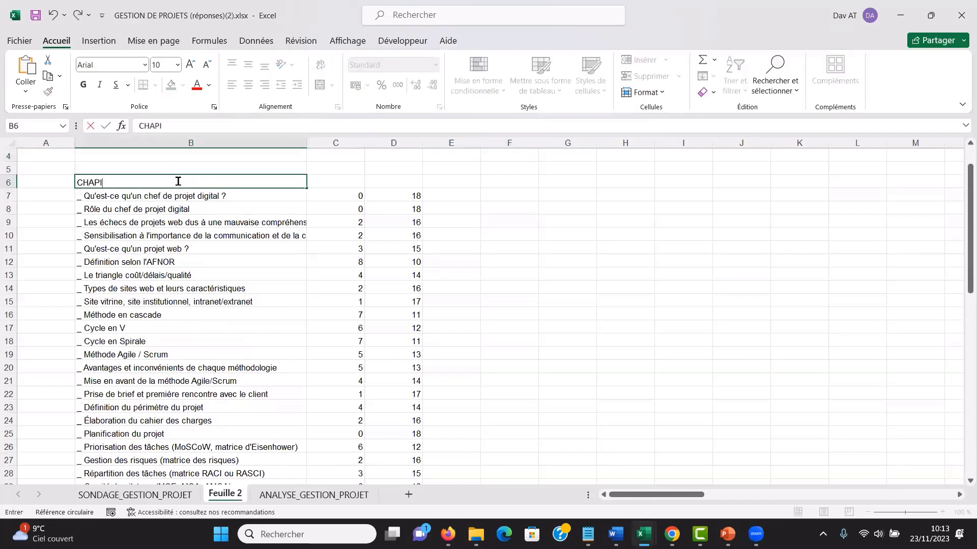
pyautogui.write('TRE')
pyautogui.click(342, 181)
pyautogui.write('OUI')
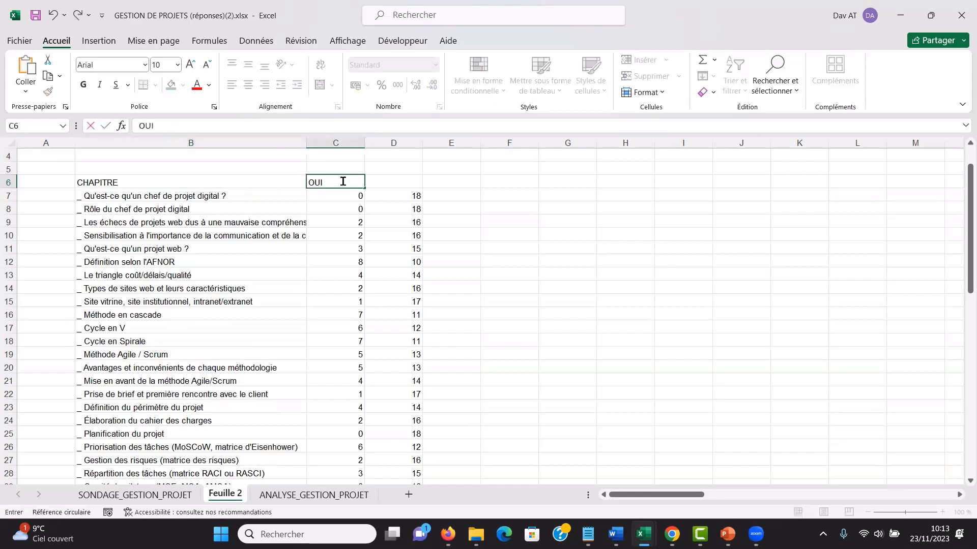
pyautogui.click(399, 180)
pyautogui.write('NON')
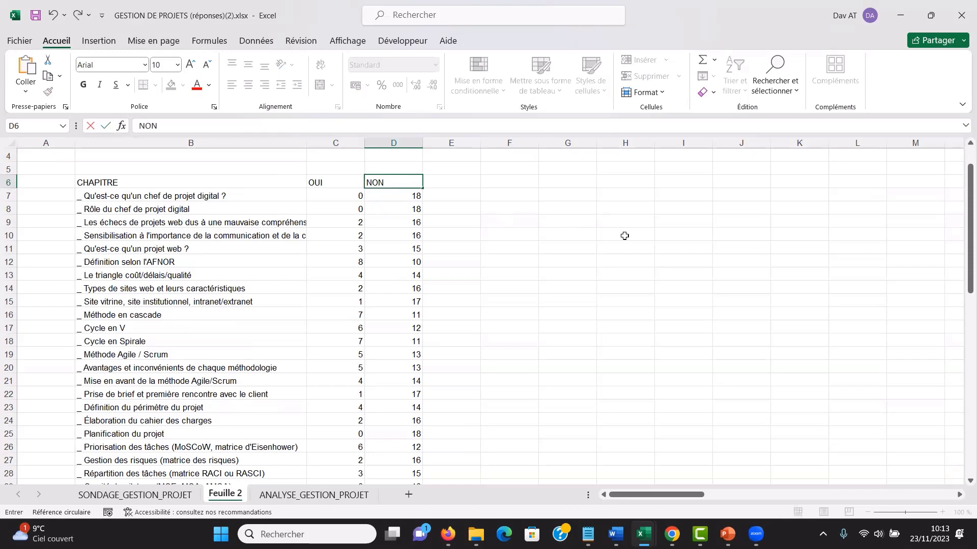
pyautogui.click(624, 236)
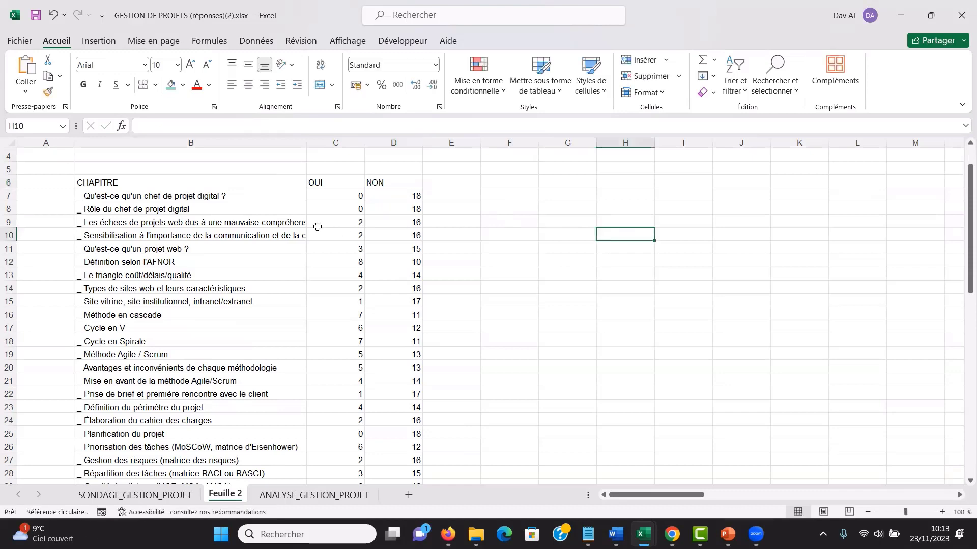
# - Format the range B6:D63 as a table with headers, using the blue Clair style with a solid header row
pyautogui.click(296, 237)
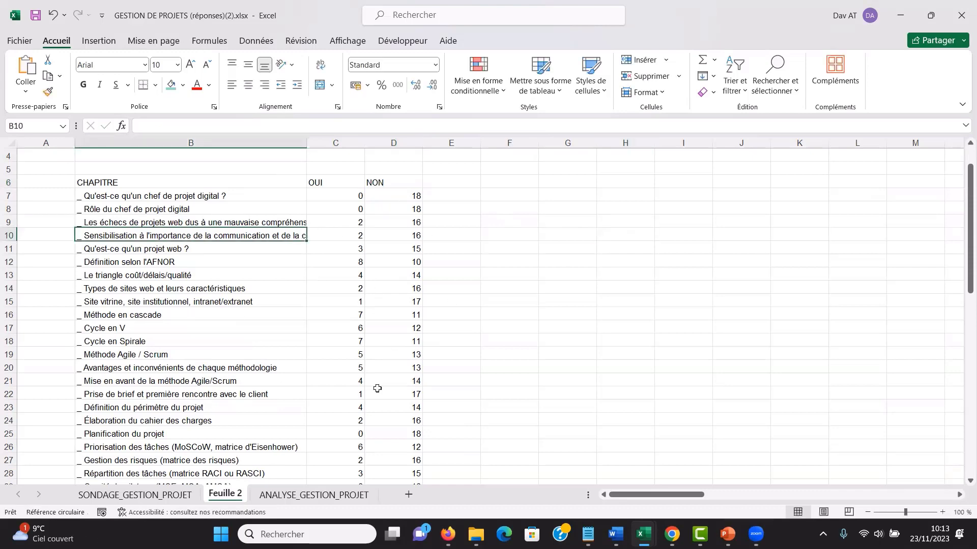
pyautogui.click(557, 84)
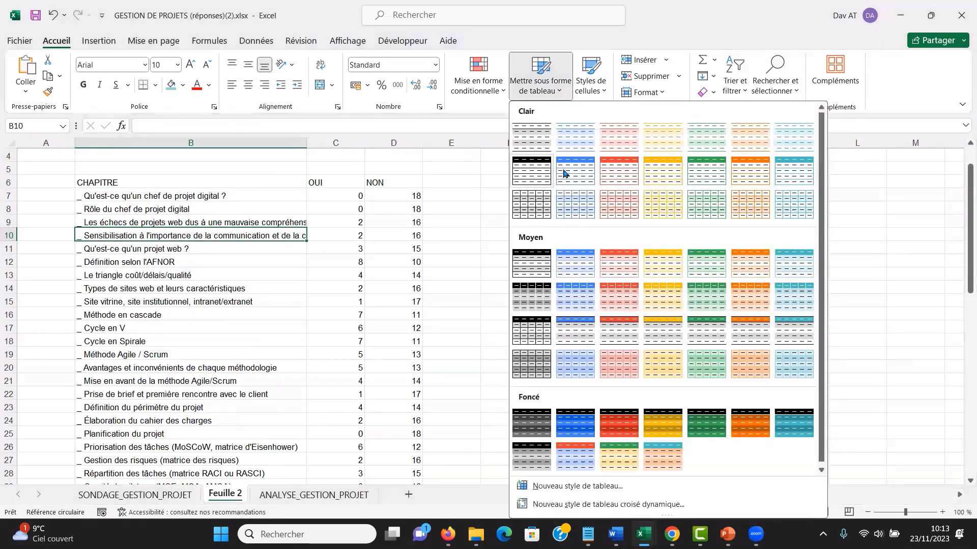
pyautogui.click(575, 175)
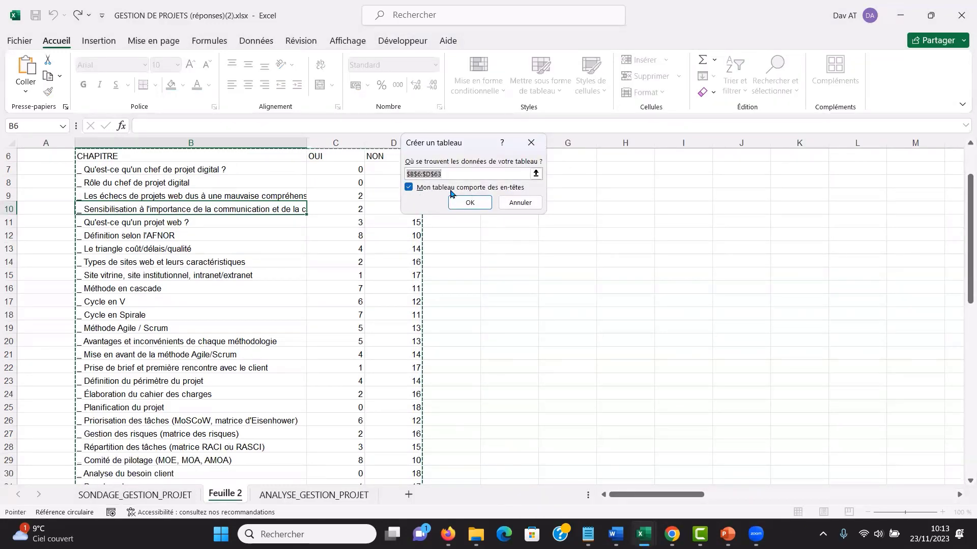
pyautogui.click(473, 203)
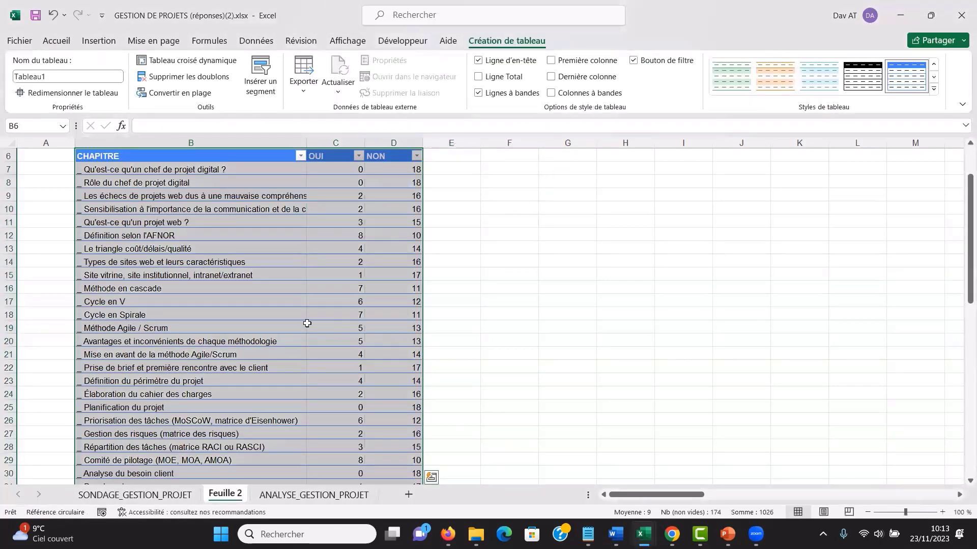
# - Insert slicers for the table's CHAPITRE, OUI and NON fields
pyautogui.click(261, 276)
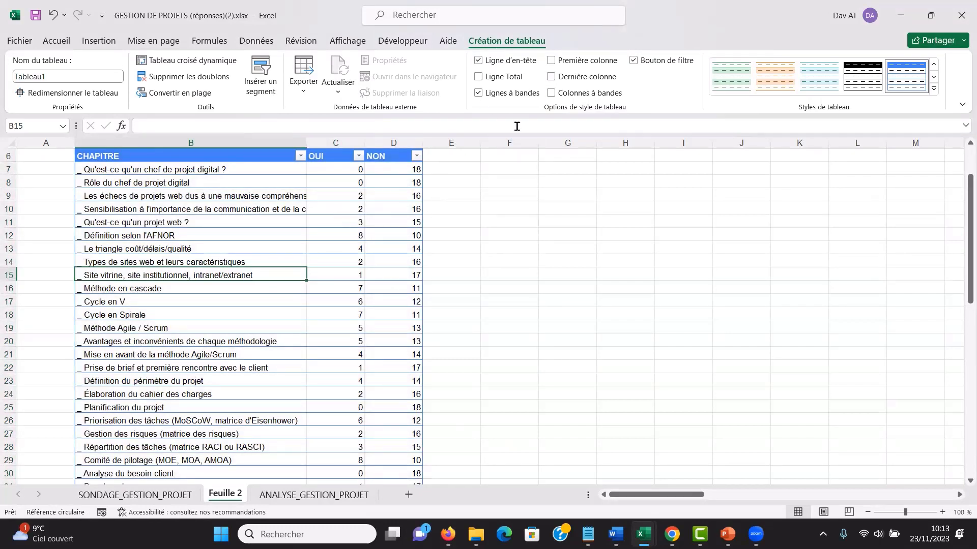
pyautogui.click(261, 76)
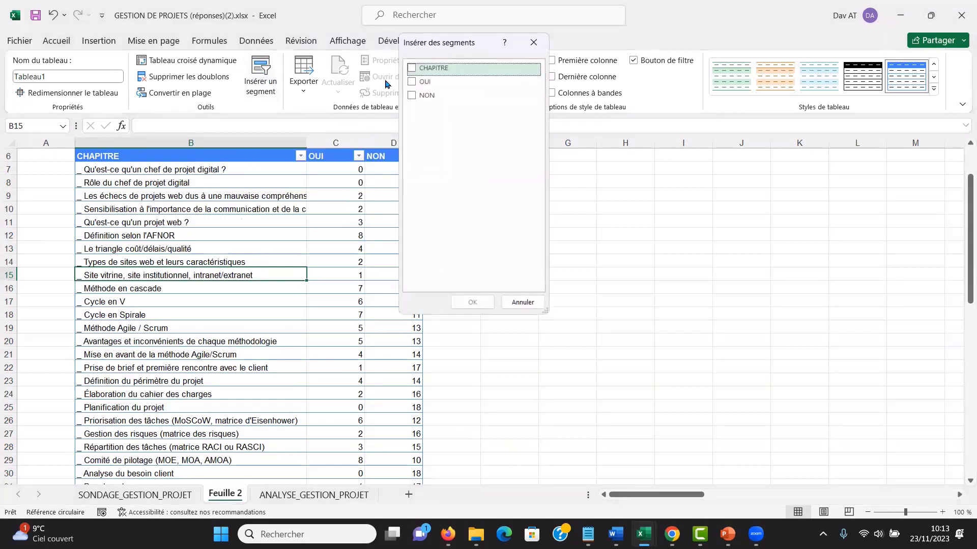
pyautogui.click(413, 68)
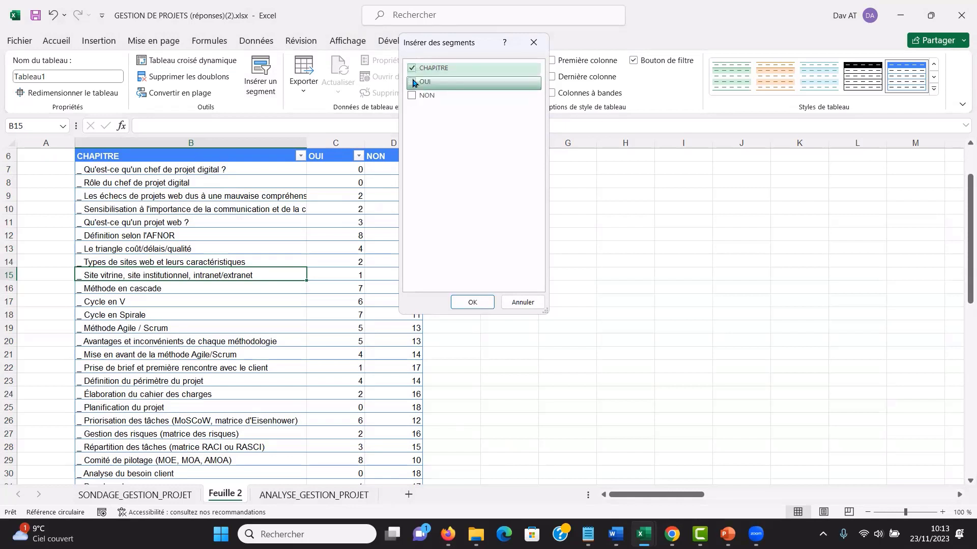
pyautogui.click(412, 82)
pyautogui.click(412, 96)
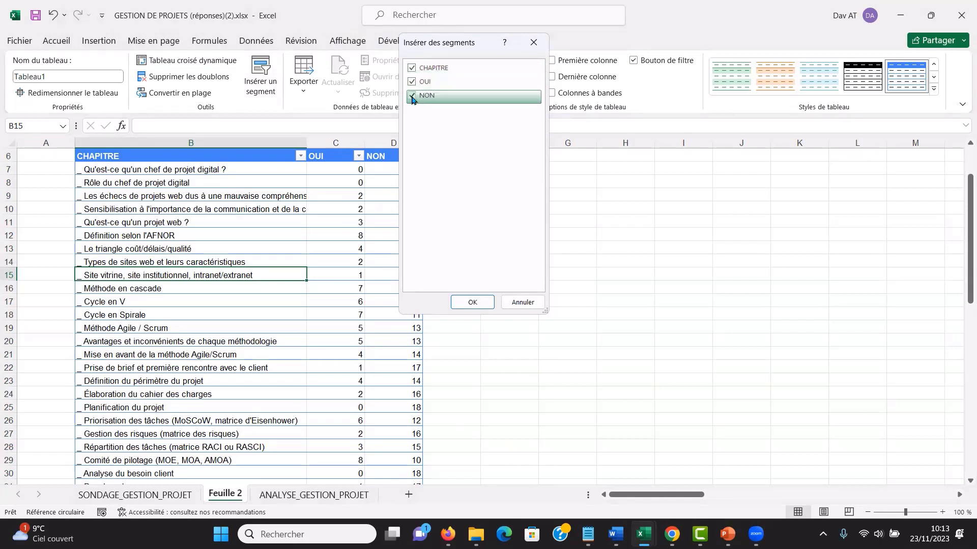
pyautogui.click(472, 302)
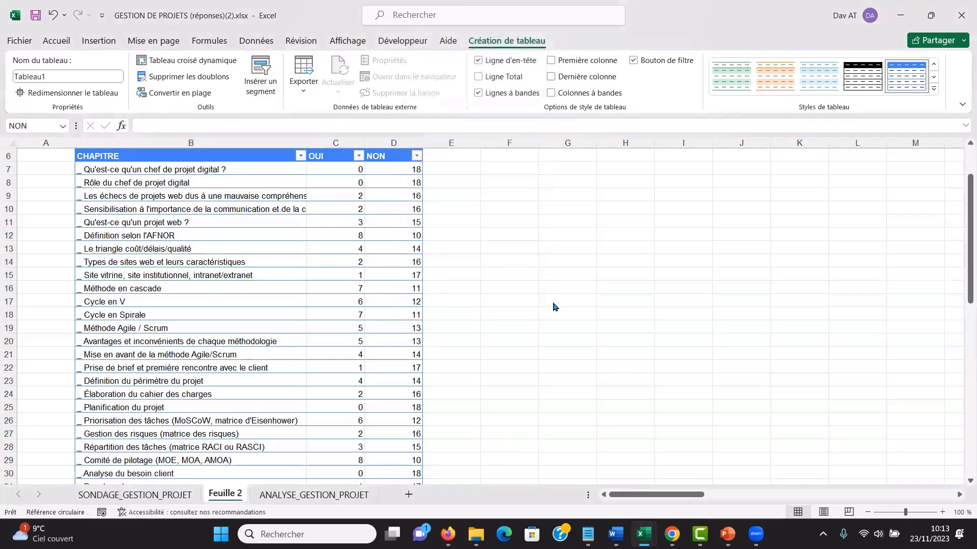
# - Arrange the CHAPITRE, OUI and NON slicers side by side, in that order, beside the table without overlapping
pyautogui.moveTo(519, 276); pyautogui.dragTo(725, 187)
pyautogui.click(510, 238)
pyautogui.moveTo(509, 238); pyautogui.dragTo(611, 178)
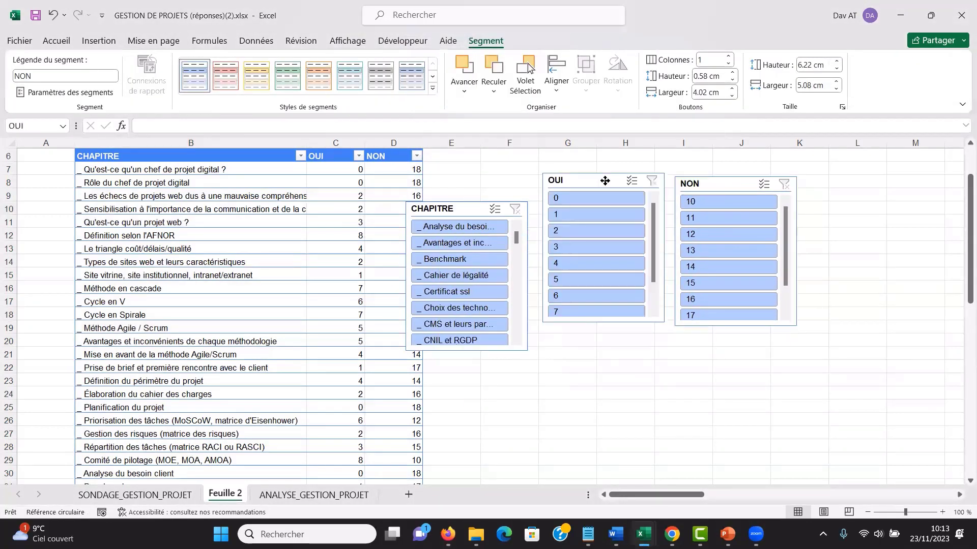
pyautogui.moveTo(475, 210); pyautogui.dragTo(490, 167)
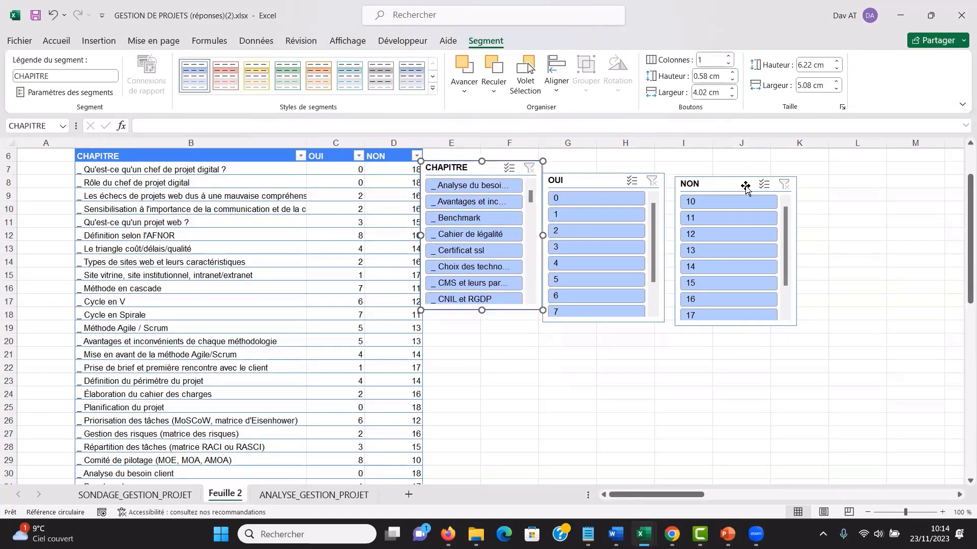
pyautogui.moveTo(749, 188); pyautogui.dragTo(788, 178)
pyautogui.moveTo(608, 184); pyautogui.dragTo(643, 168)
pyautogui.moveTo(479, 169); pyautogui.dragTo(492, 167)
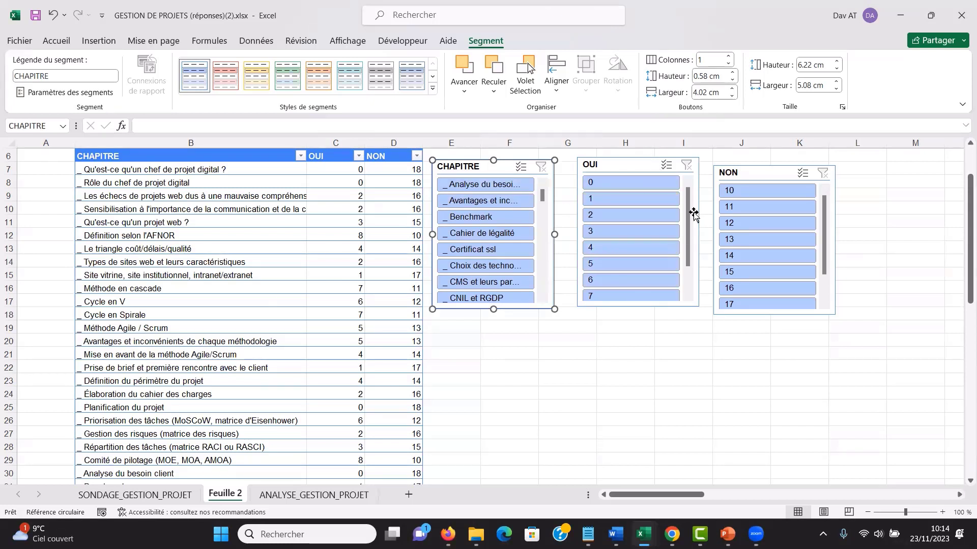
# - Filter the table with the OUI slicer on the single values 8, 7 and 6, one after another
pyautogui.moveTo(691, 216); pyautogui.dragTo(692, 262)
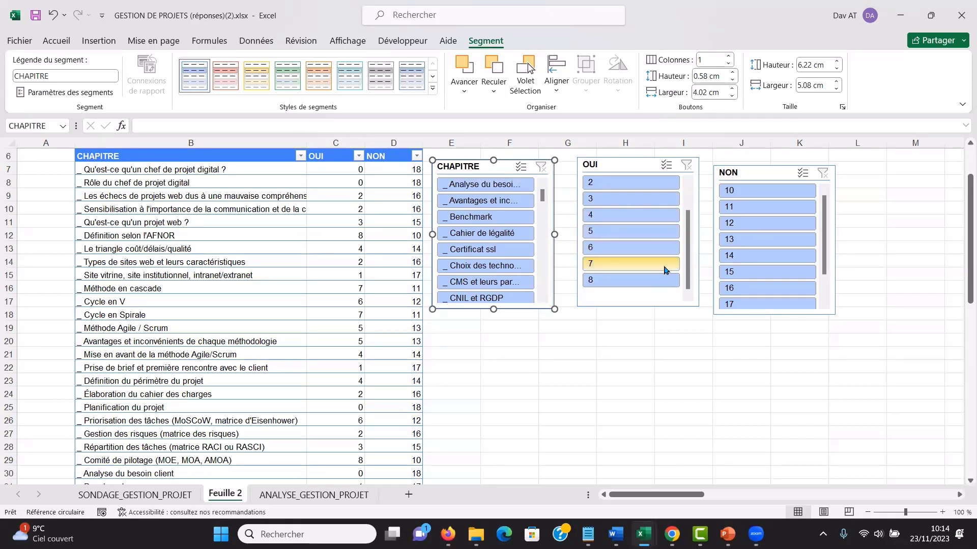
pyautogui.click(631, 282)
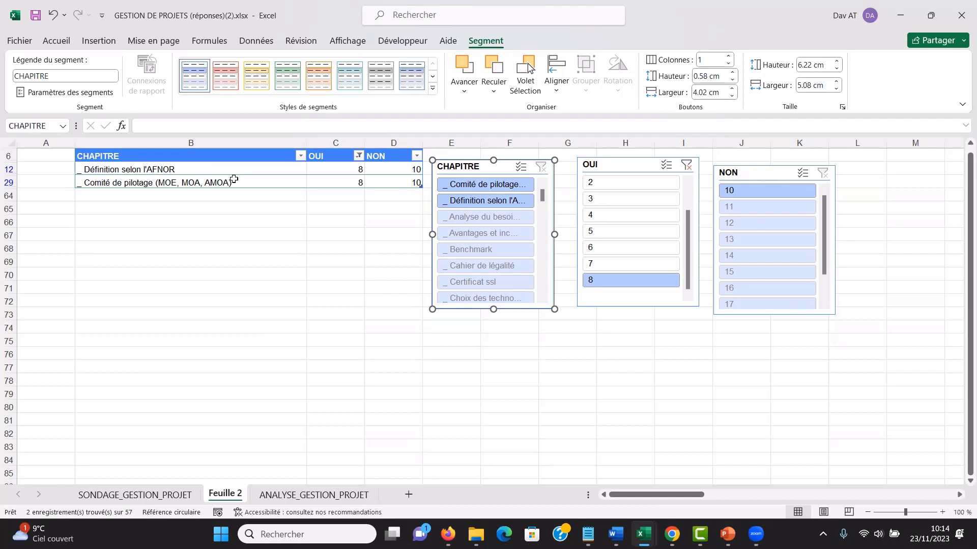
pyautogui.click(634, 265)
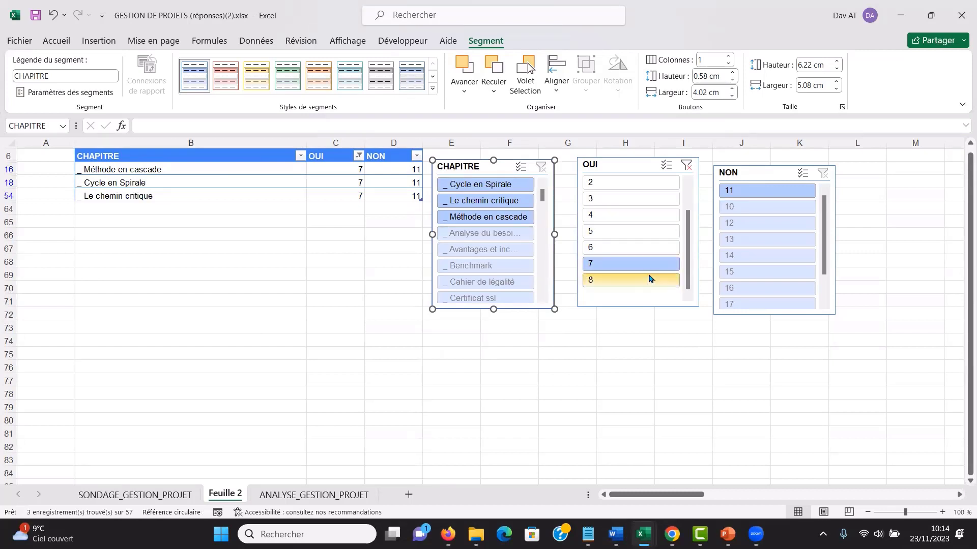
pyautogui.click(610, 248)
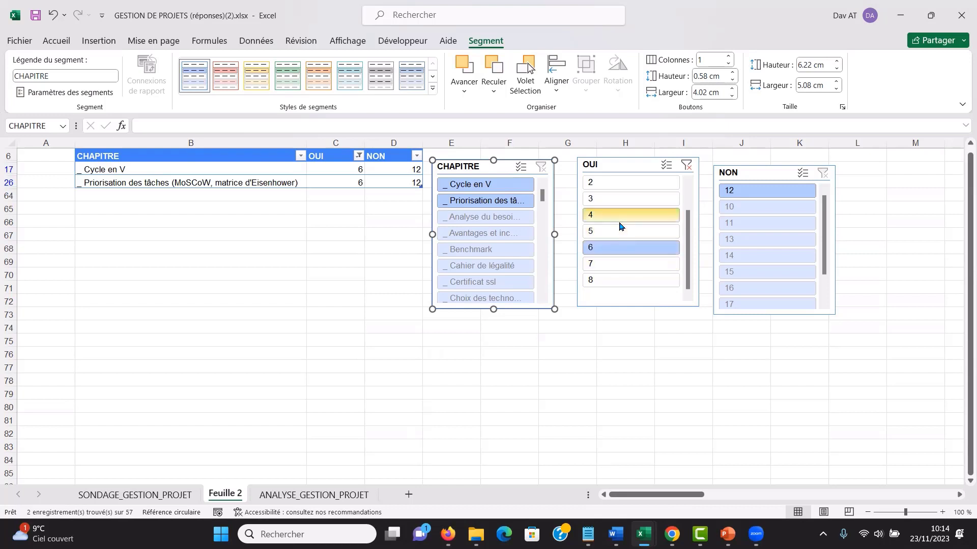
# - Turn on multiple selection in the OUI slicer and add the values 7, 8, 5 and 4 to the filter
pyautogui.click(667, 168)
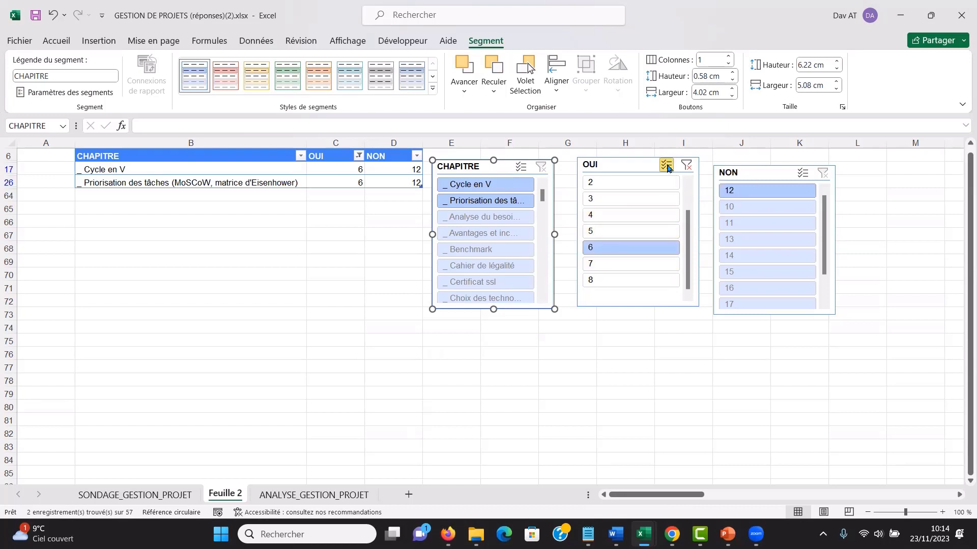
pyautogui.click(616, 263)
pyautogui.click(615, 280)
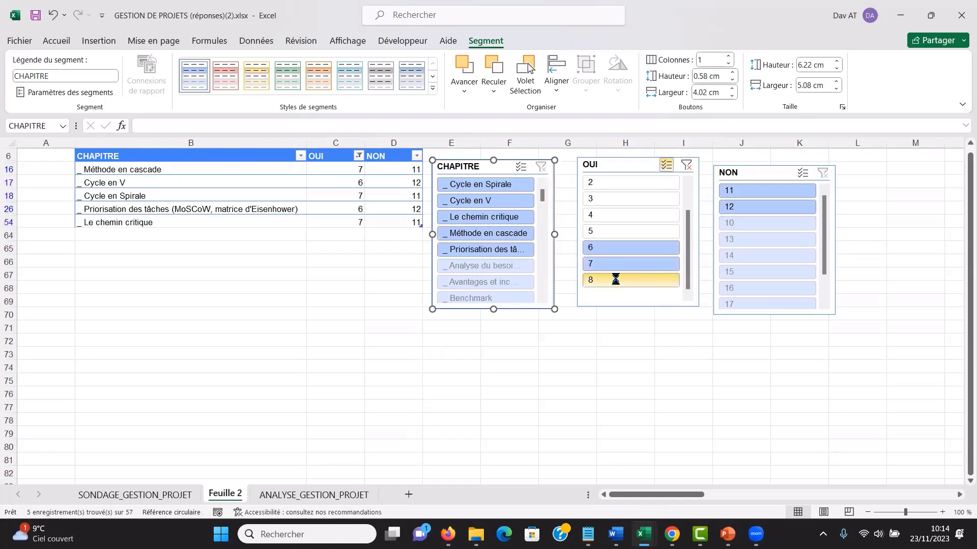
pyautogui.click(615, 234)
pyautogui.click(616, 216)
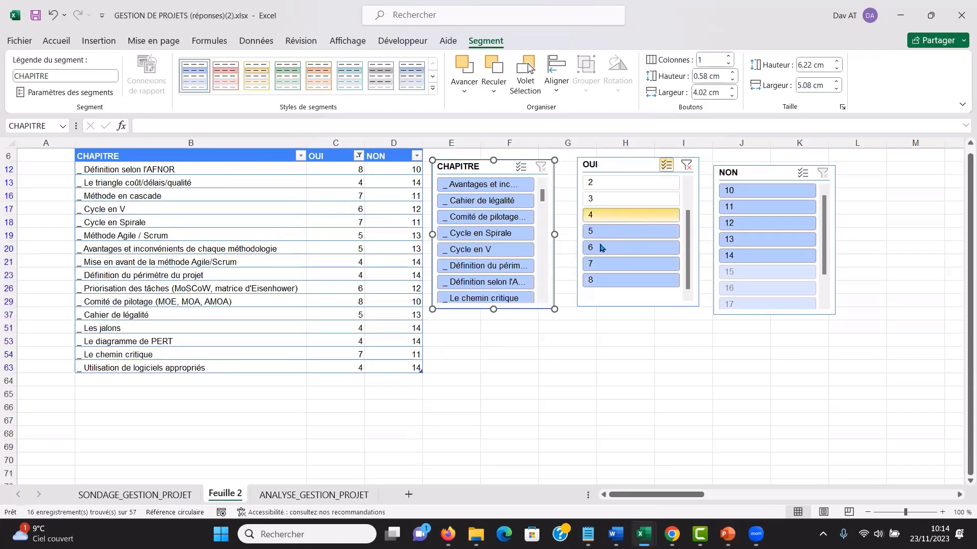